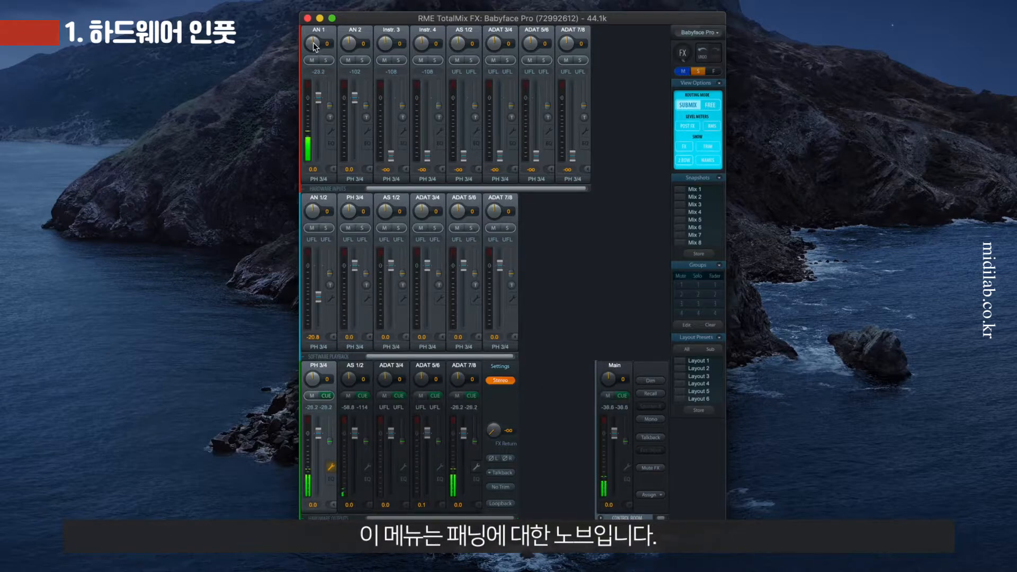
- Try panning the AN 1 hardware input to either side and reset its pan to centre
{"action": "left_click_drag", "start_coordinate": [313, 45], "coordinate": [310, 67]}
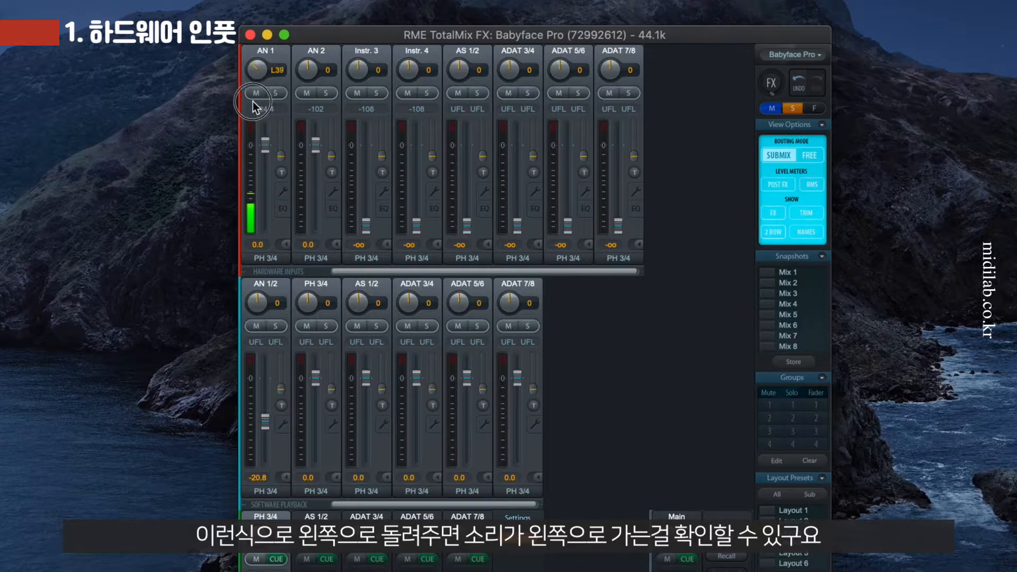
{"action": "left_click_drag", "start_coordinate": [253, 100], "coordinate": [252, 155]}
{"action": "left_click_drag", "start_coordinate": [262, 78], "coordinate": [259, 10]}
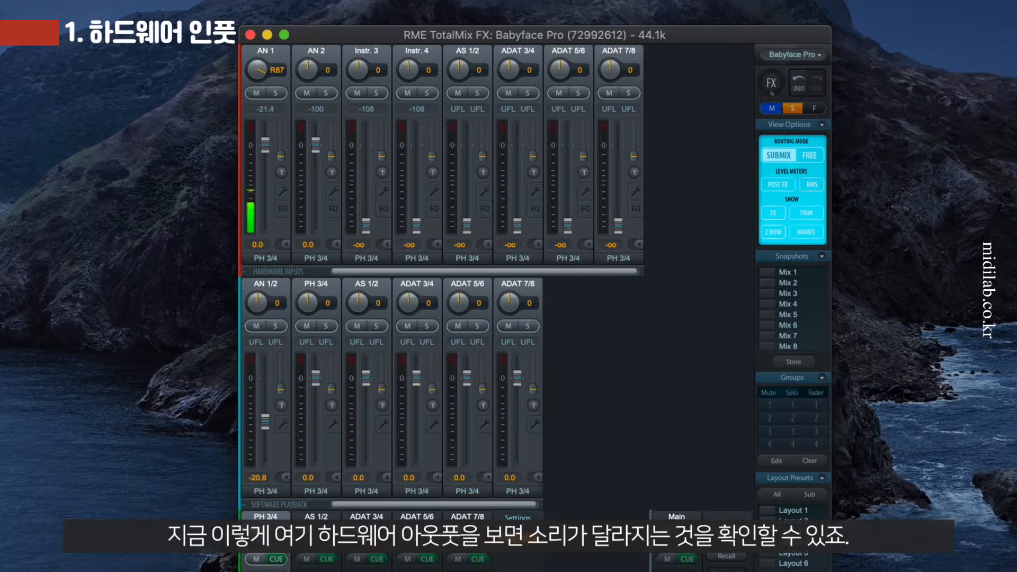
{"action": "double_click", "coordinate": [259, 75]}
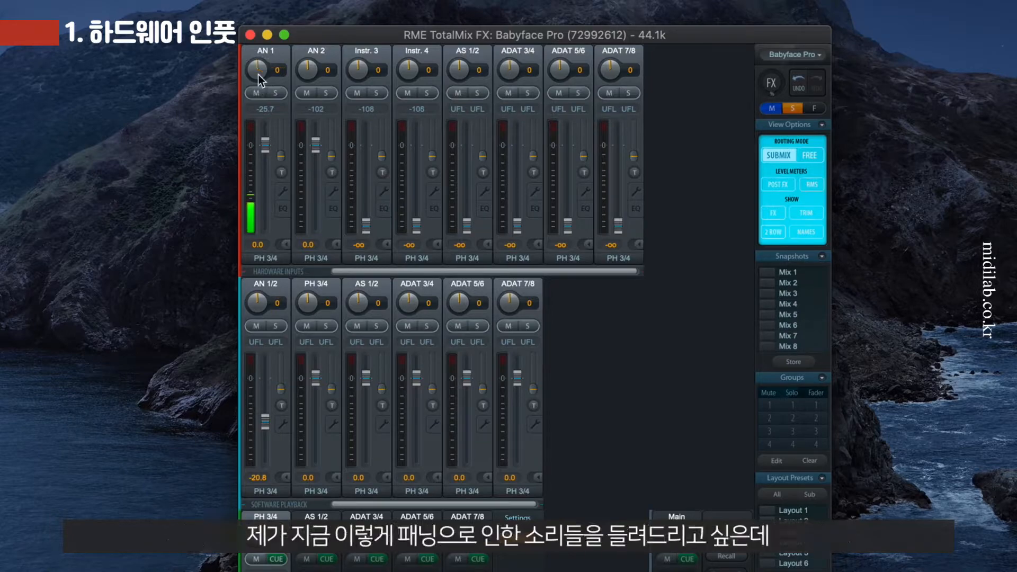
{"action": "mouse_move", "coordinate": [259, 74]}
{"action": "left_mouse_down"}
{"action": "mouse_move", "coordinate": [253, 106]}
{"action": "mouse_move", "coordinate": [258, 71]}
{"action": "left_mouse_up"}
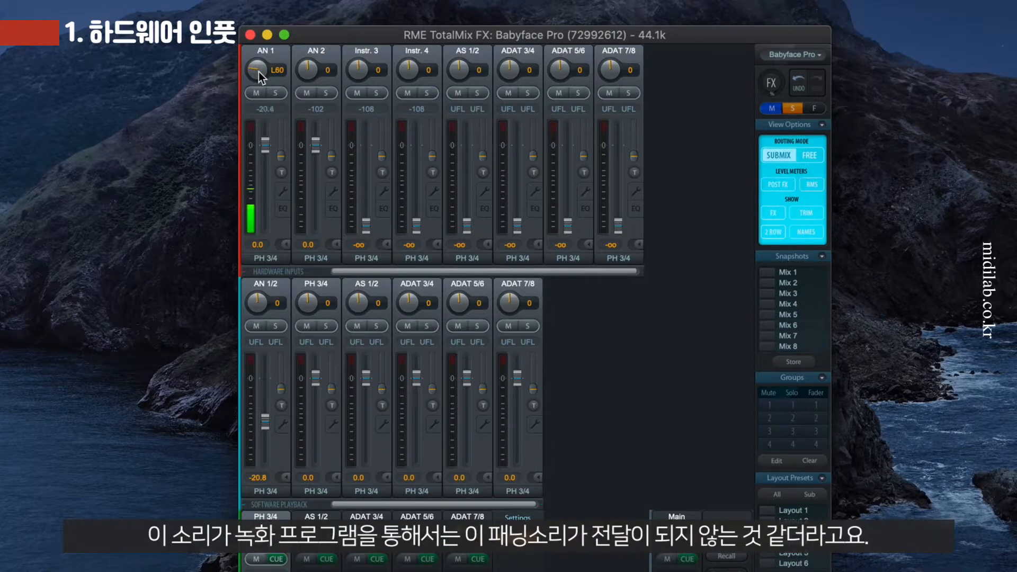
{"action": "double_click", "coordinate": [258, 76]}
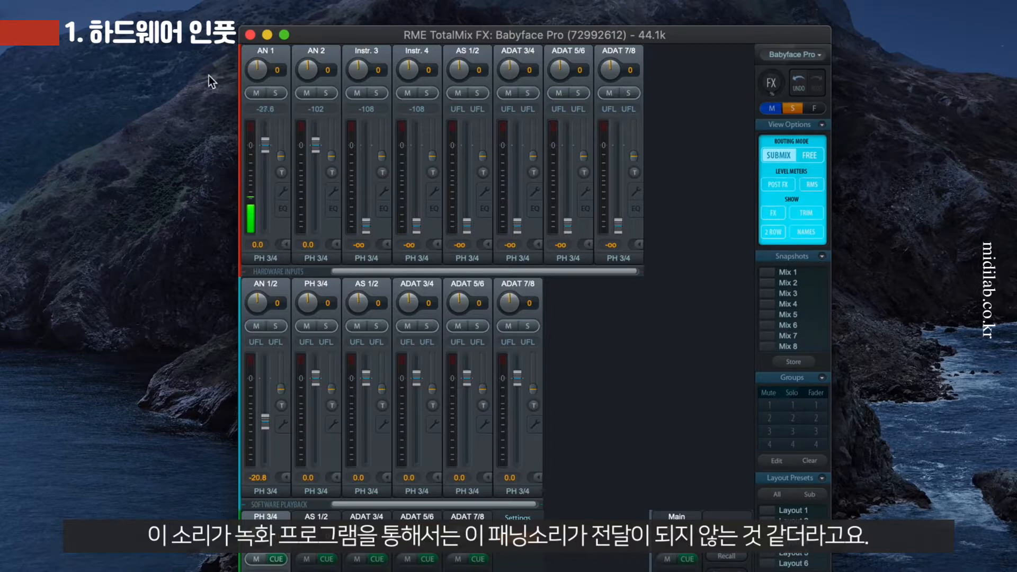
- Try out mute and solo on the AN 1 hardware input
{"action": "left_click", "coordinate": [256, 93]}
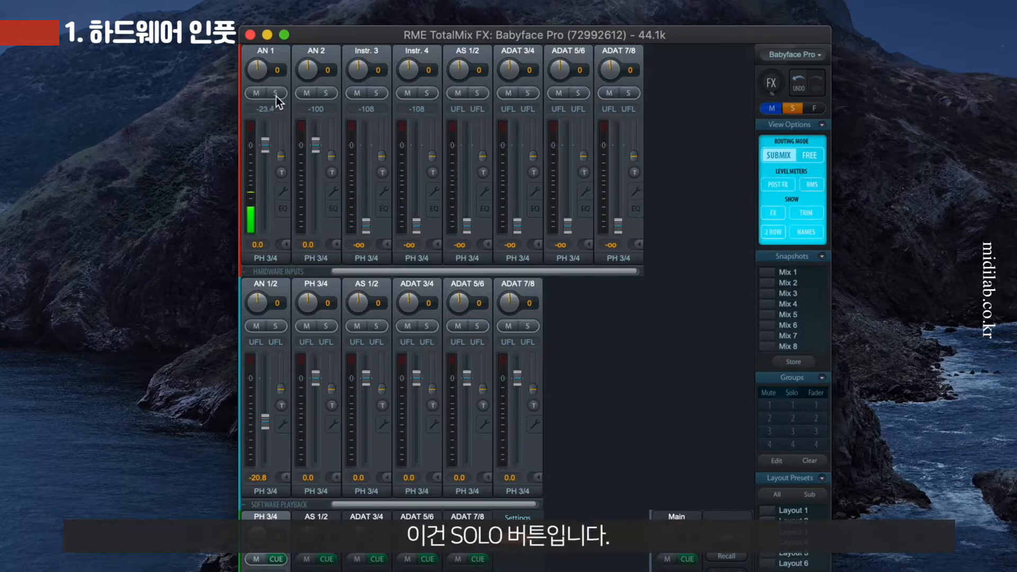
{"action": "left_click", "coordinate": [276, 94]}
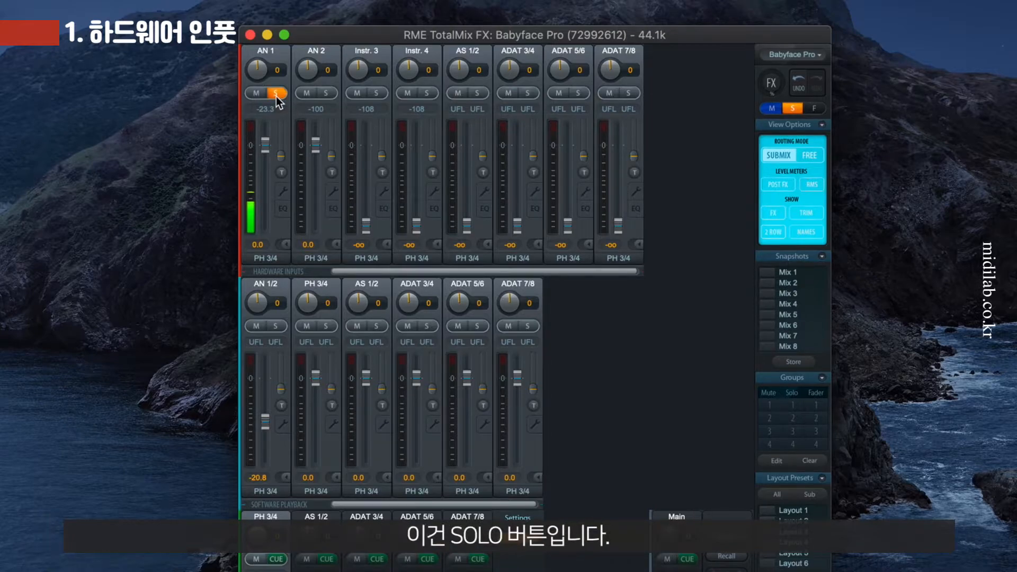
- Link hardware inputs AN 1 and AN 2 as a stereo channel and split them back into mono channels
{"action": "left_click", "coordinate": [282, 192]}
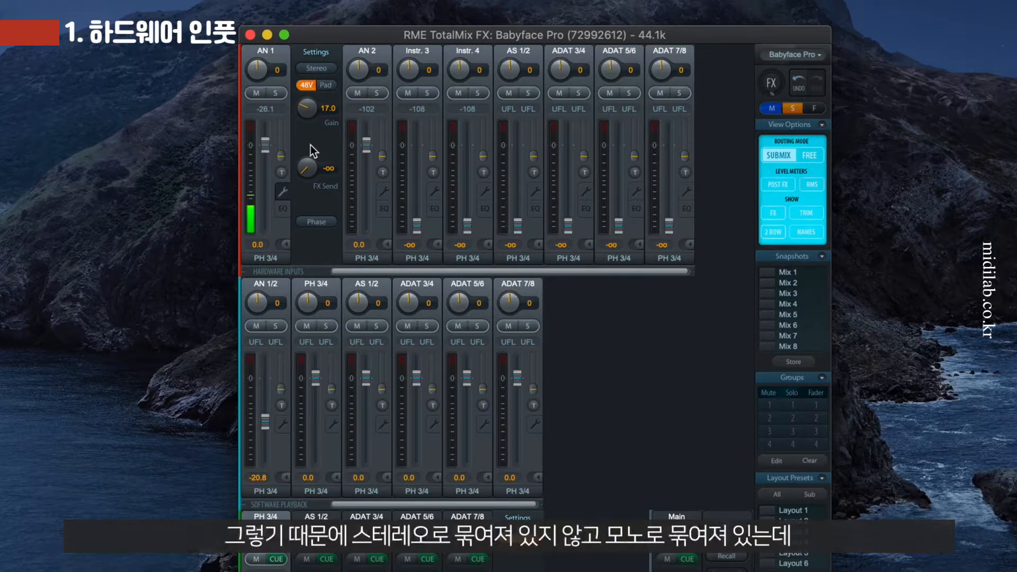
{"action": "left_click", "coordinate": [316, 68]}
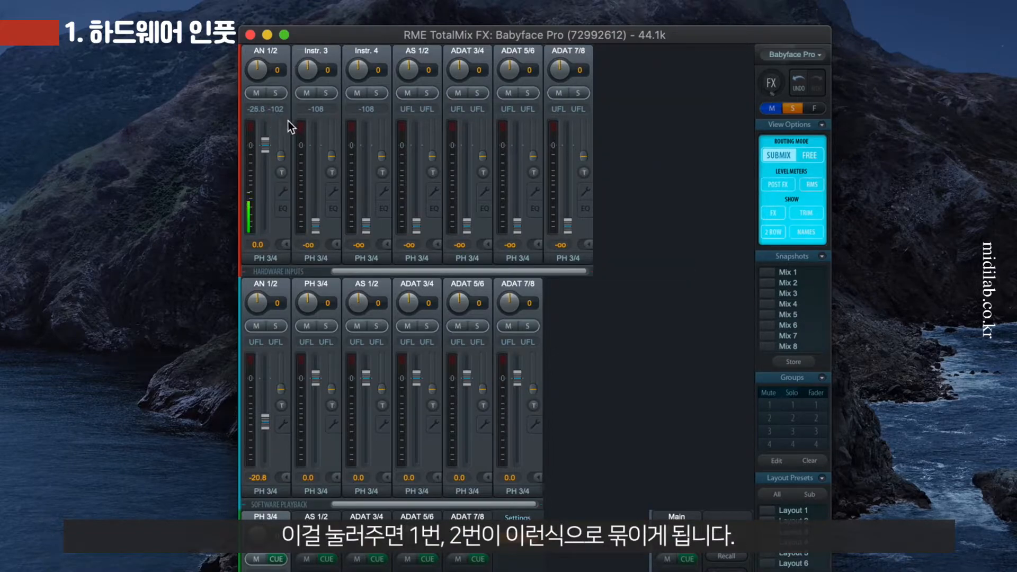
{"action": "left_click", "coordinate": [281, 194]}
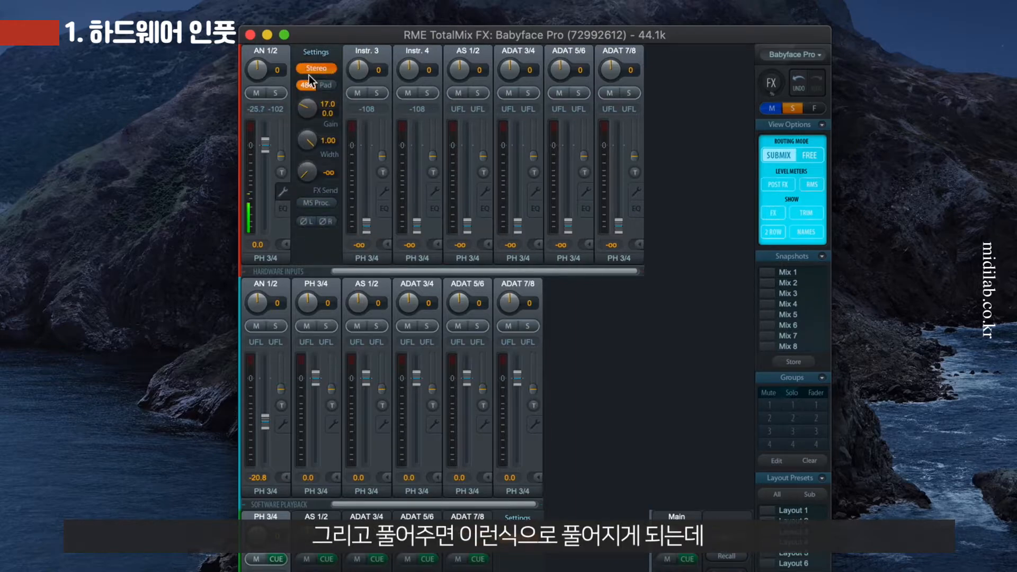
{"action": "left_click", "coordinate": [310, 71]}
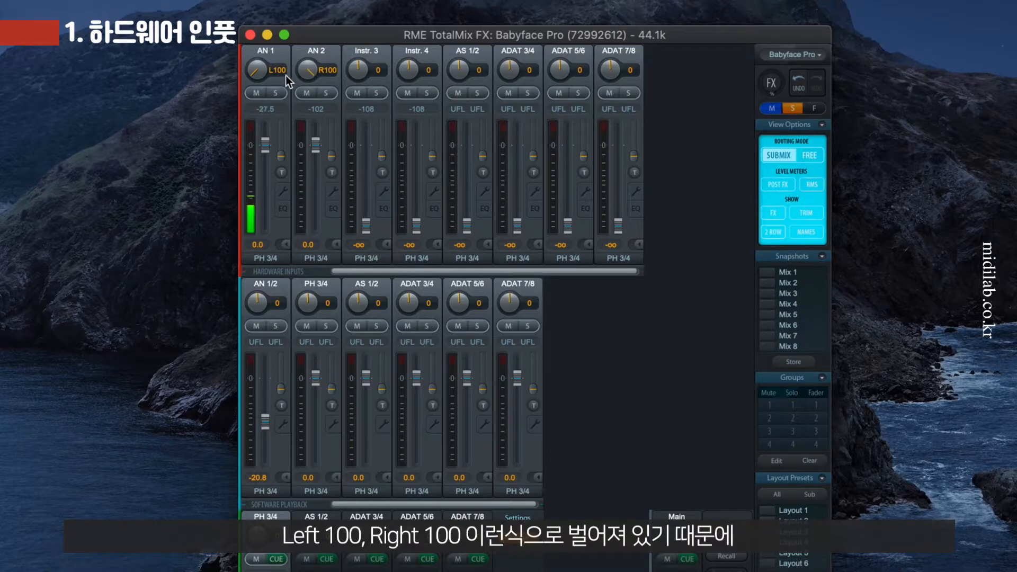
- Reset the pan of AN 1 and AN 2 to centre across the output submixes and return to the PH 3/4 submix
{"action": "double_click", "coordinate": [261, 75]}
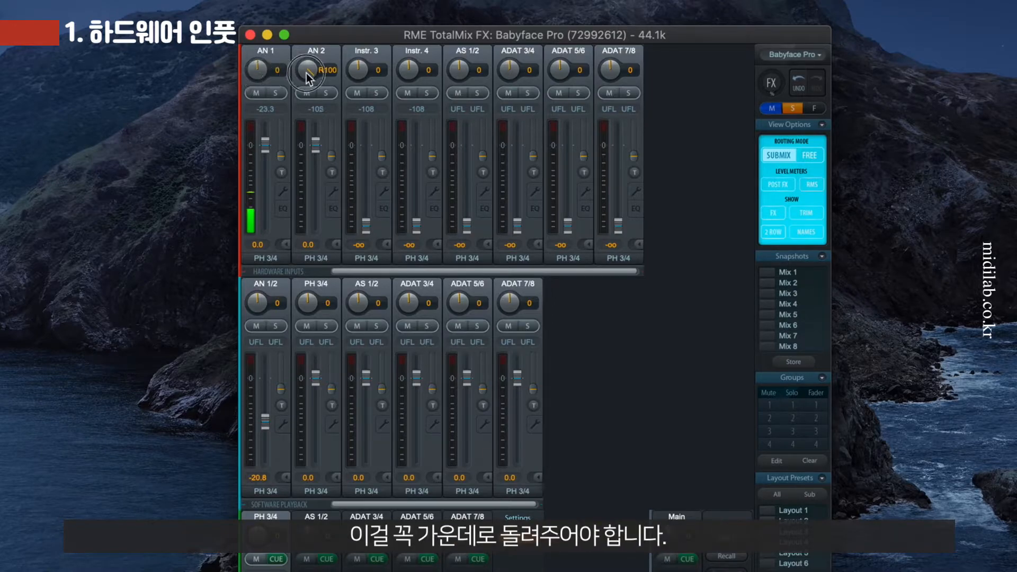
{"action": "double_click", "coordinate": [307, 73]}
{"action": "left_click", "coordinate": [324, 526]}
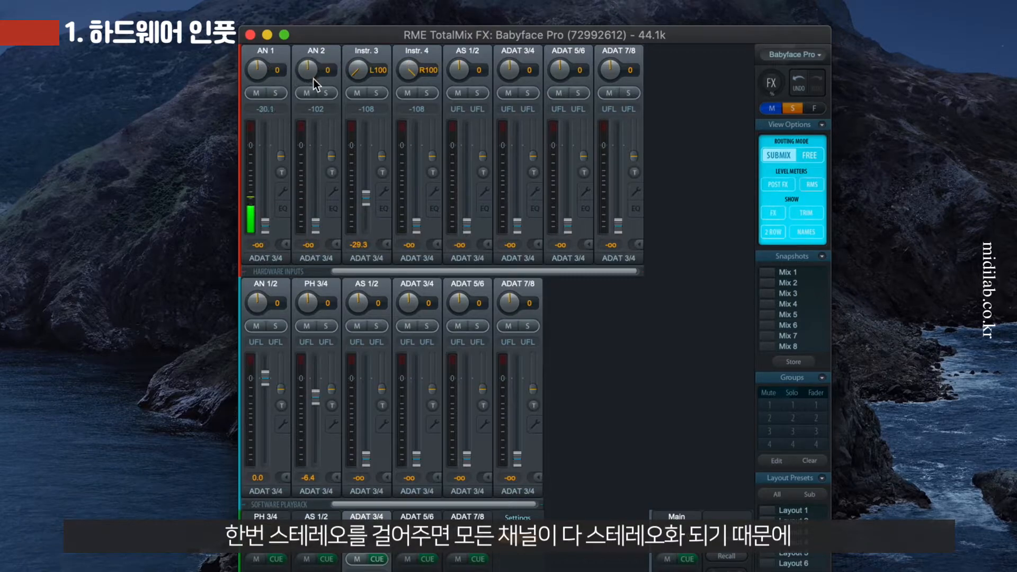
{"action": "left_click", "coordinate": [416, 514]}
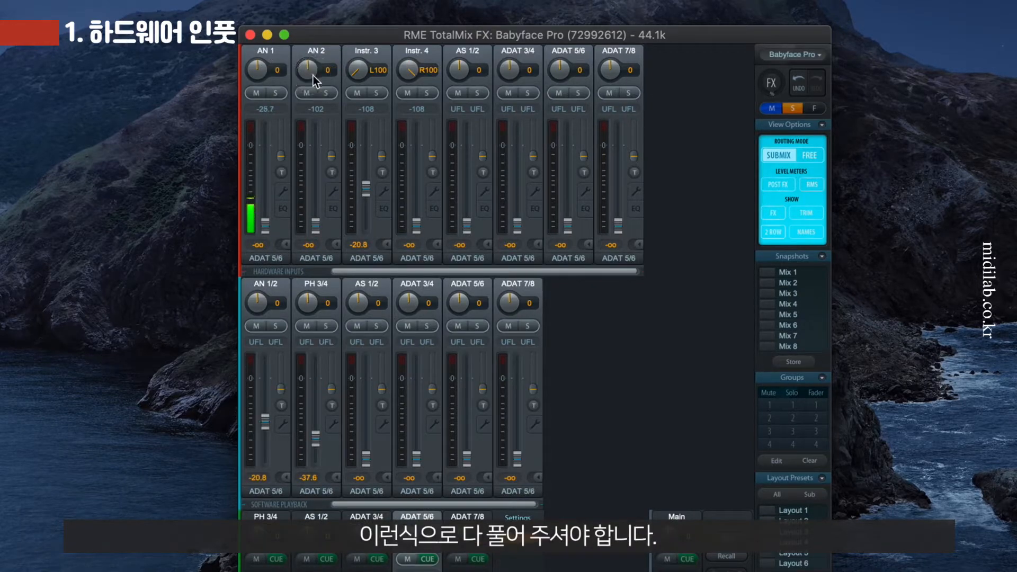
{"action": "left_click", "coordinate": [467, 516]}
{"action": "left_click", "coordinate": [258, 71], "text": "ctrl"}
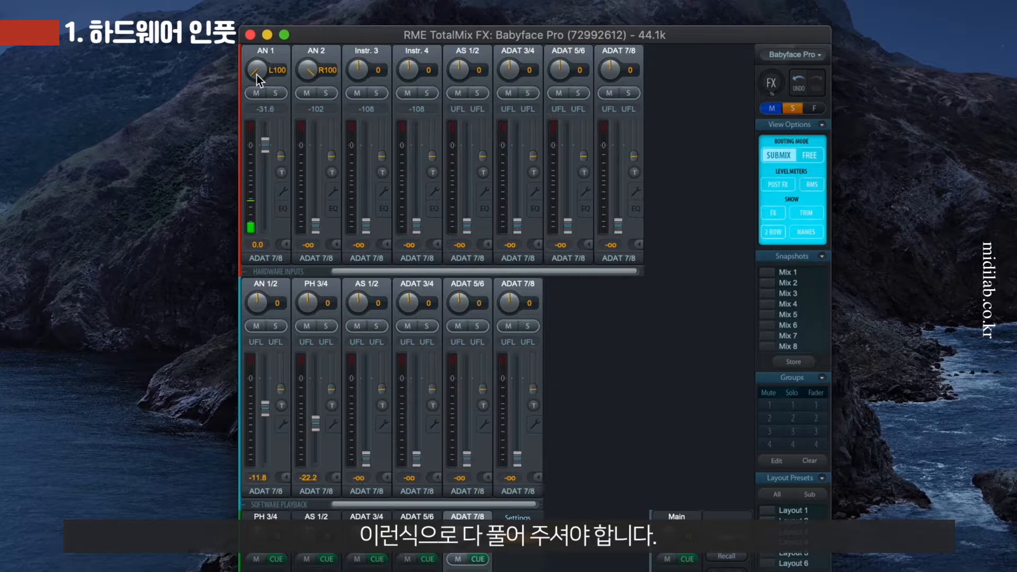
{"action": "left_click", "coordinate": [311, 73], "text": "ctrl"}
{"action": "left_click", "coordinate": [266, 516]}
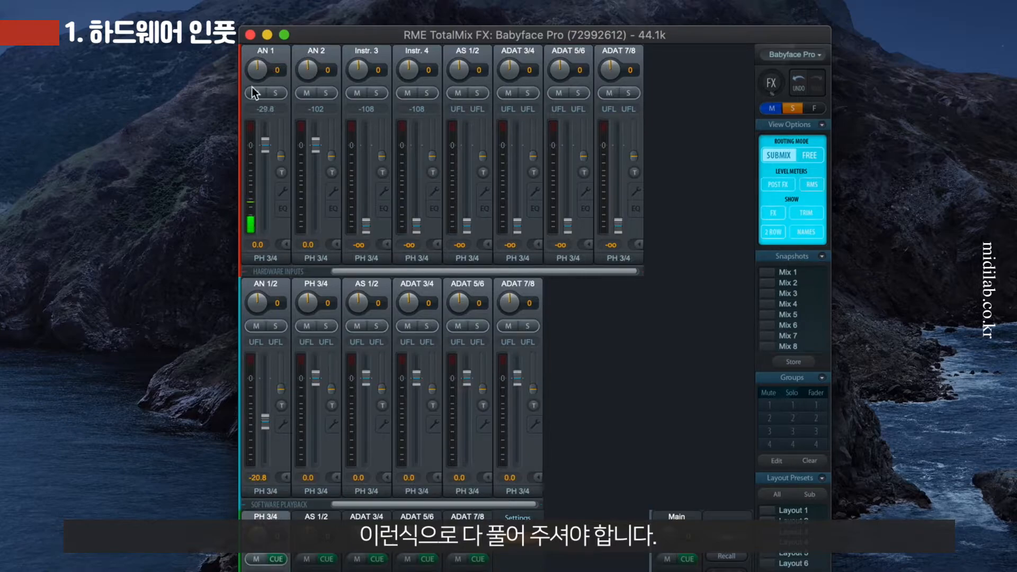
- Try the Pad and preamp Gain controls in the AN 1 channel settings, leaving Pad off and the gain at 17.0
{"action": "left_click", "coordinate": [282, 192]}
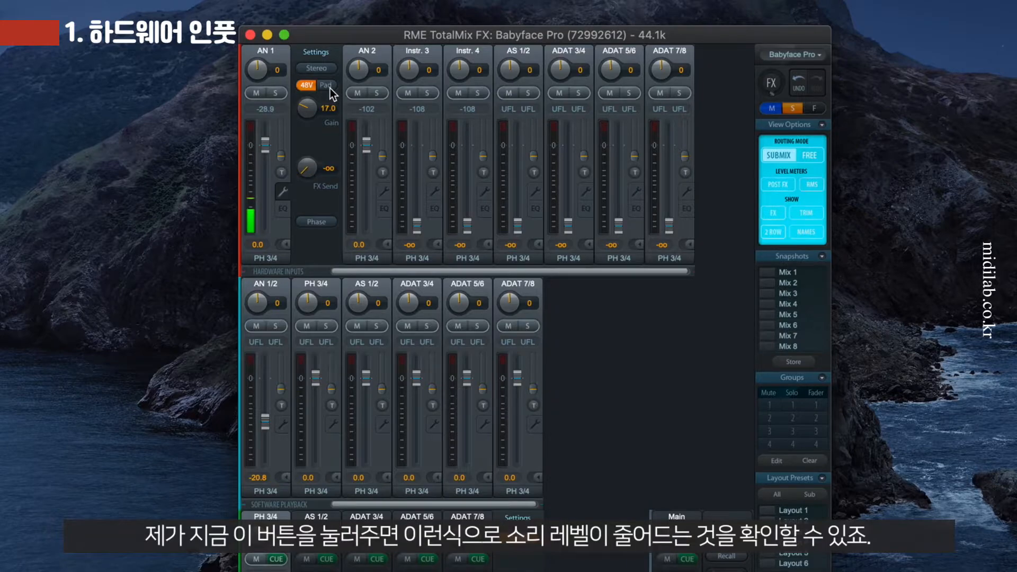
{"action": "left_click", "coordinate": [327, 86]}
{"action": "left_click", "coordinate": [332, 85]}
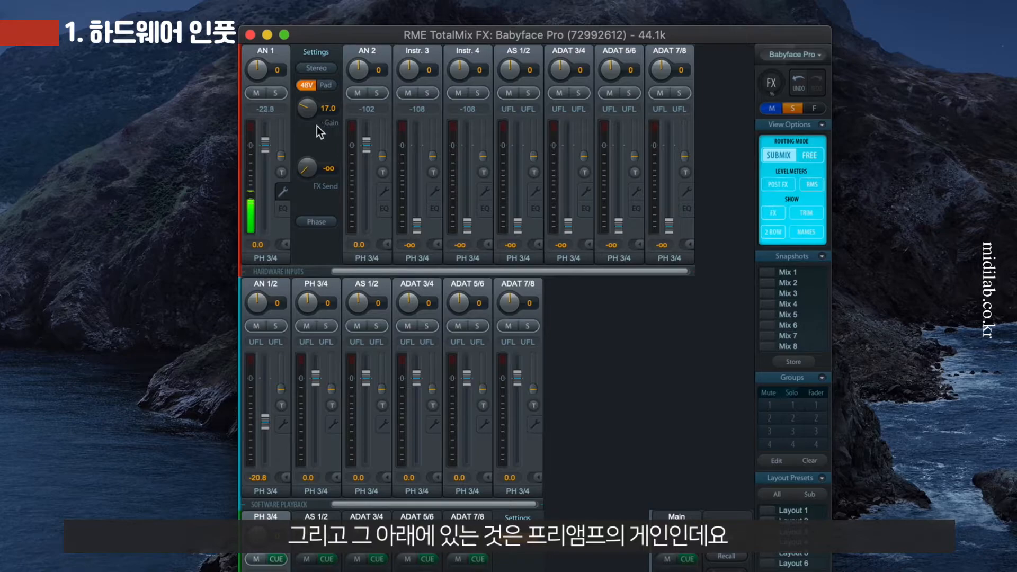
{"action": "mouse_move", "coordinate": [307, 106]}
{"action": "left_mouse_down"}
{"action": "mouse_move", "coordinate": [307, 116]}
{"action": "mouse_move", "coordinate": [307, 106]}
{"action": "left_mouse_up"}
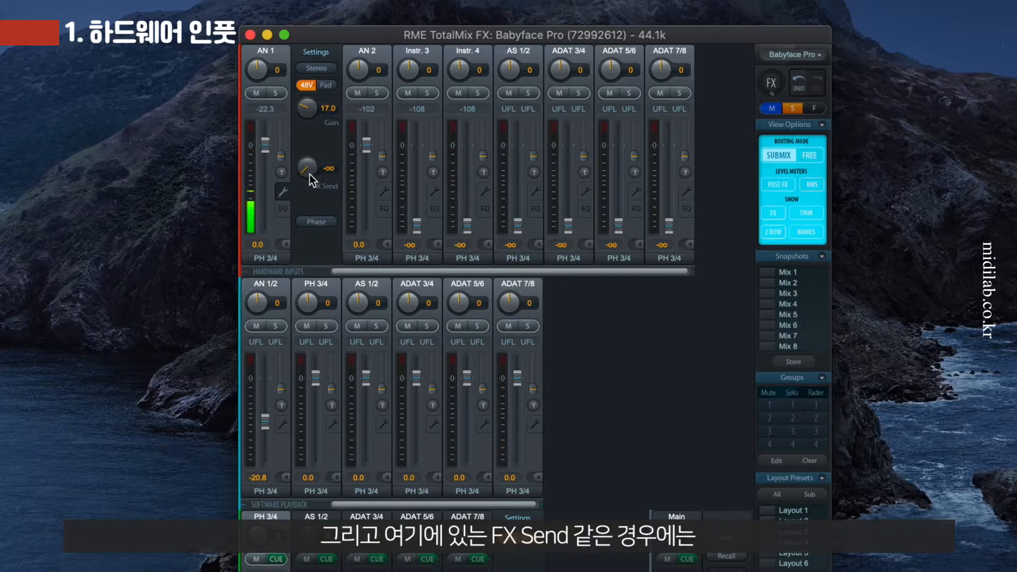
- Show the reverb and echo effects, try raising the AN 1 FX Send to 0.0 and lower it back to -∞
{"action": "left_click", "coordinate": [769, 86]}
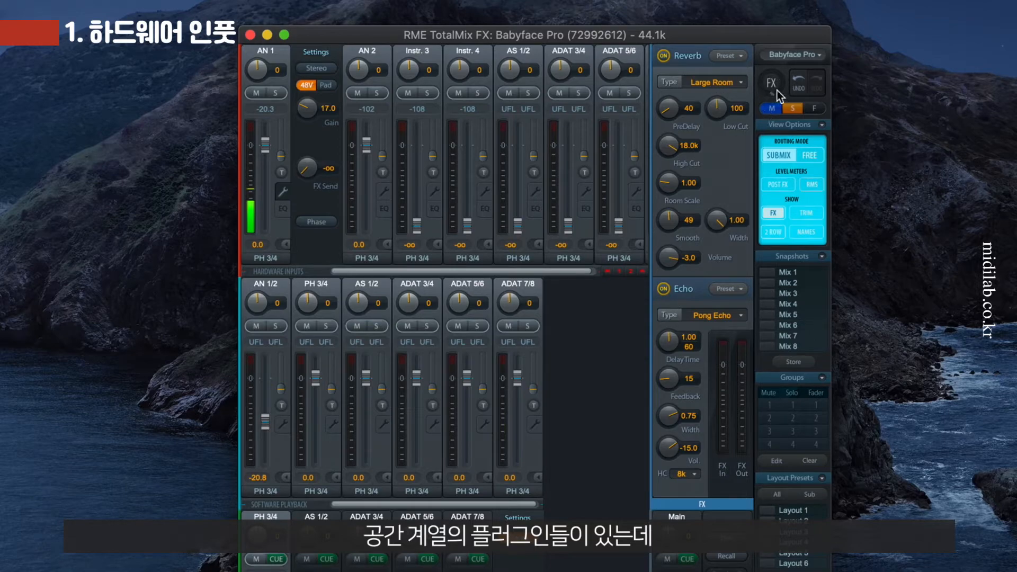
{"action": "left_click_drag", "start_coordinate": [306, 151], "coordinate": [333, 2]}
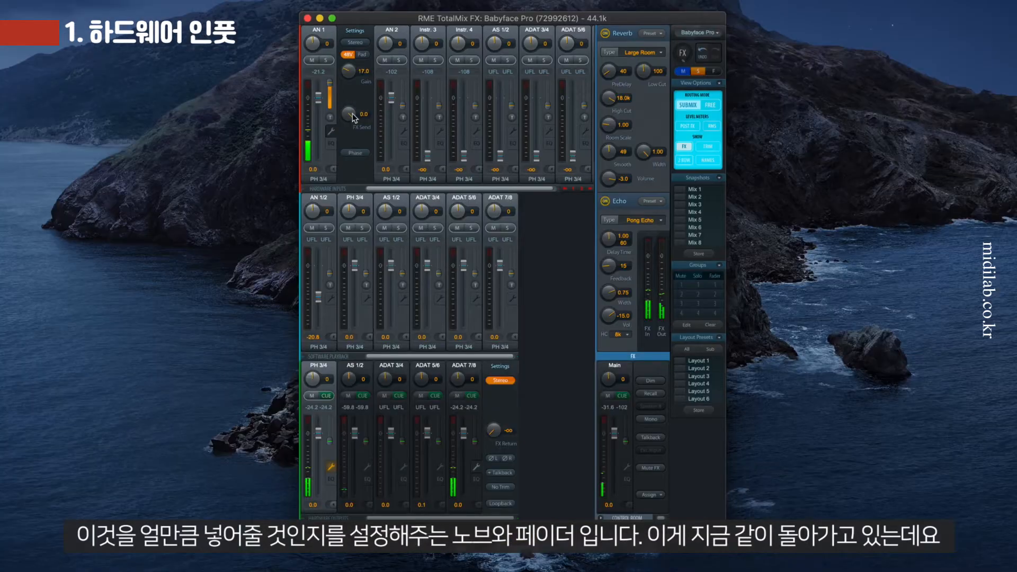
{"action": "left_click_drag", "start_coordinate": [310, 168], "coordinate": [306, 178]}
{"action": "mouse_move", "coordinate": [331, 91]}
{"action": "left_mouse_down"}
{"action": "mouse_move", "coordinate": [332, 67]}
{"action": "mouse_move", "coordinate": [332, 100]}
{"action": "left_mouse_up"}
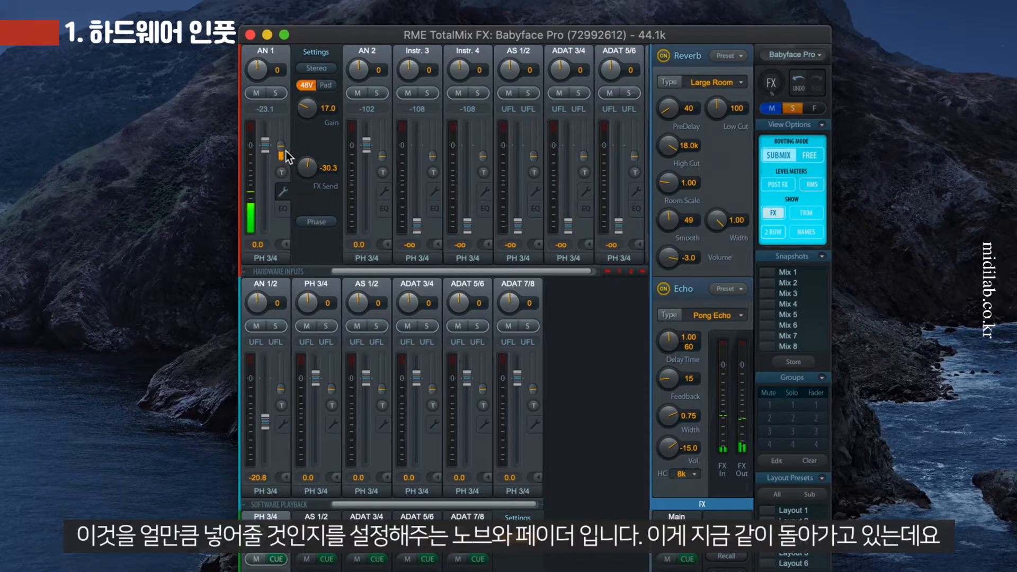
{"action": "left_click_drag", "start_coordinate": [284, 150], "coordinate": [290, 252]}
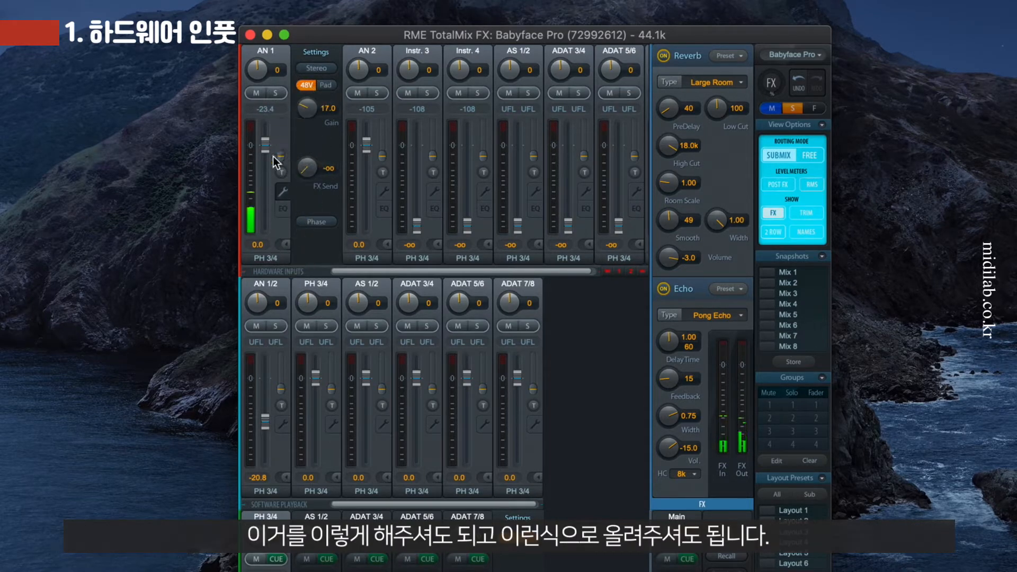
{"action": "mouse_move", "coordinate": [281, 158]}
{"action": "left_mouse_down"}
{"action": "mouse_move", "coordinate": [281, 98]}
{"action": "mouse_move", "coordinate": [281, 175]}
{"action": "left_mouse_up"}
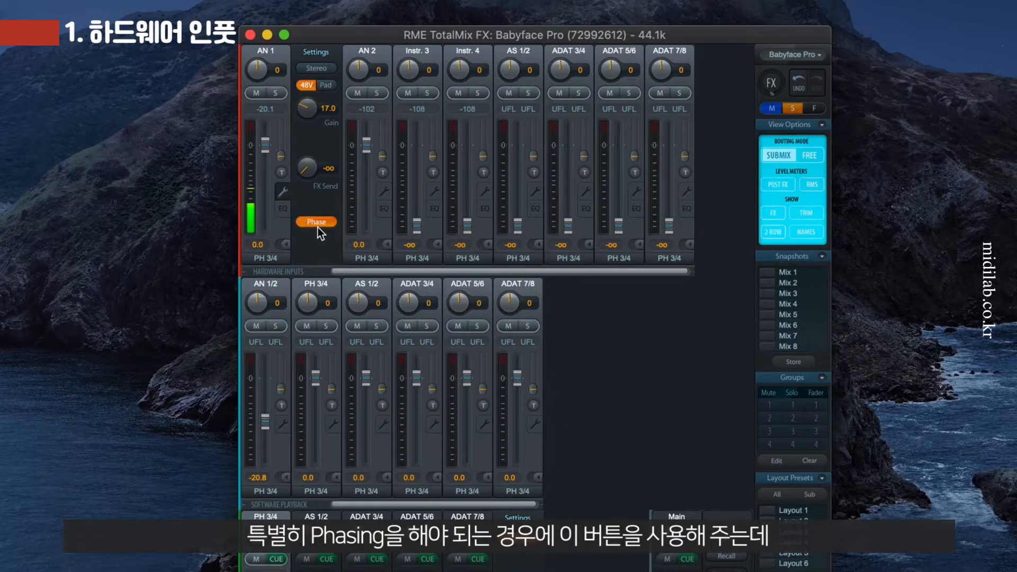
- Turn off Phase inversion on the AN 1 hardware input
{"action": "left_click", "coordinate": [317, 222]}
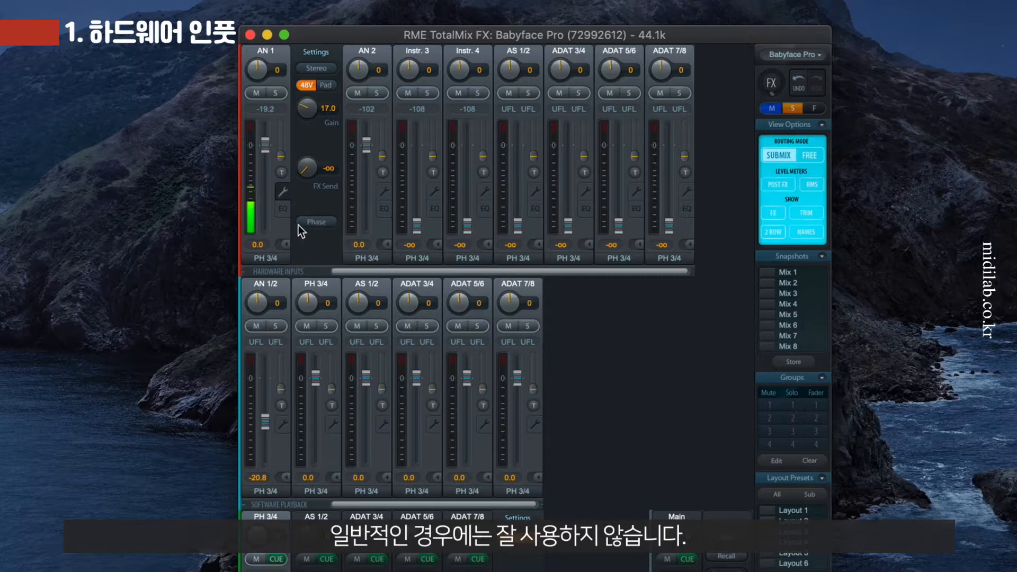
- Enable the AN 1 equalizer, try a band 2 gain boost of about 10.5 dB and set that band's frequency to 1.18k
{"action": "left_click", "coordinate": [282, 211]}
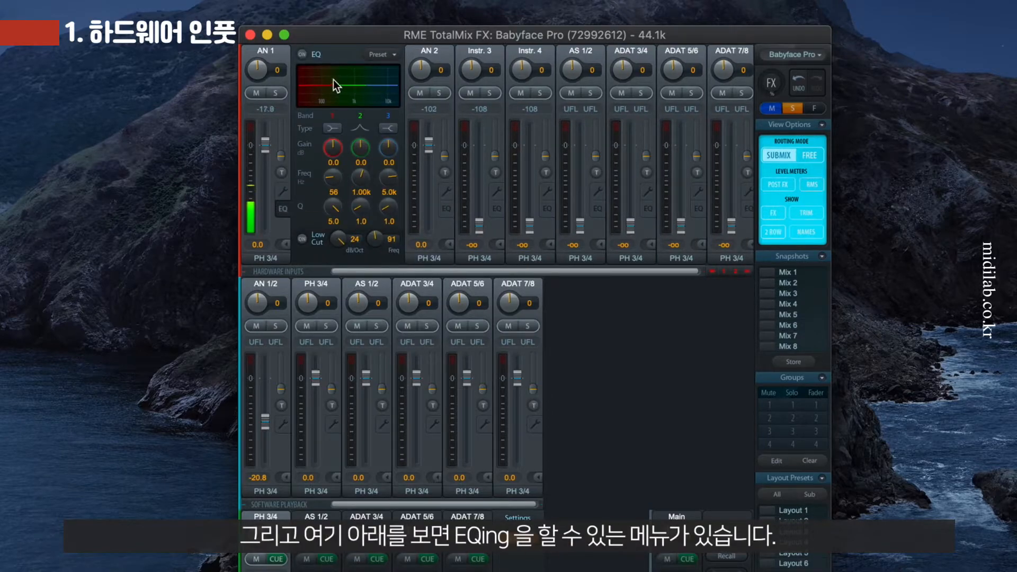
{"action": "left_click", "coordinate": [305, 57]}
{"action": "left_click", "coordinate": [304, 57]}
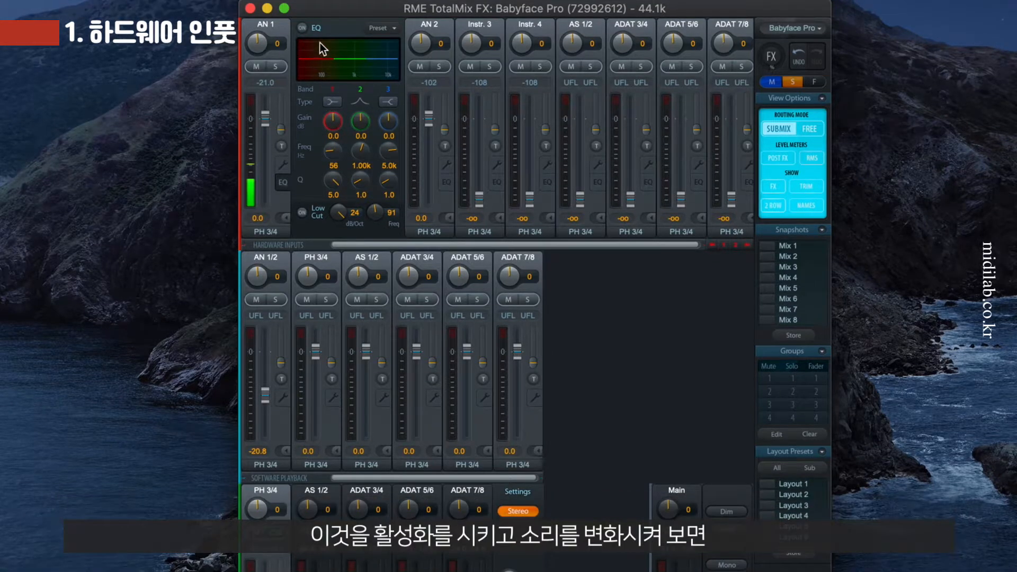
{"action": "left_click", "coordinate": [302, 54]}
{"action": "left_click_drag", "start_coordinate": [359, 153], "coordinate": [361, 143]}
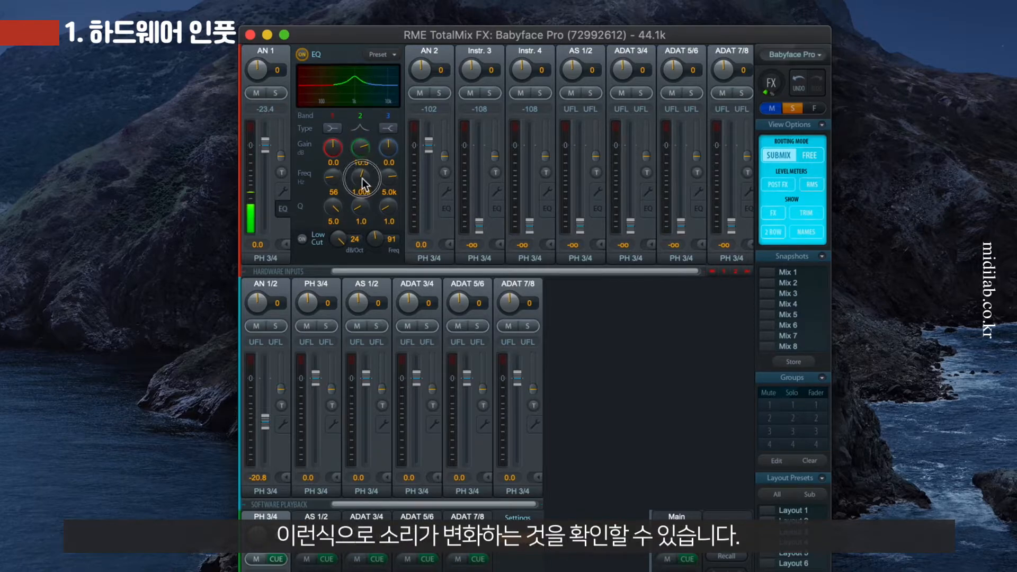
{"action": "left_click_drag", "start_coordinate": [362, 179], "coordinate": [360, 186]}
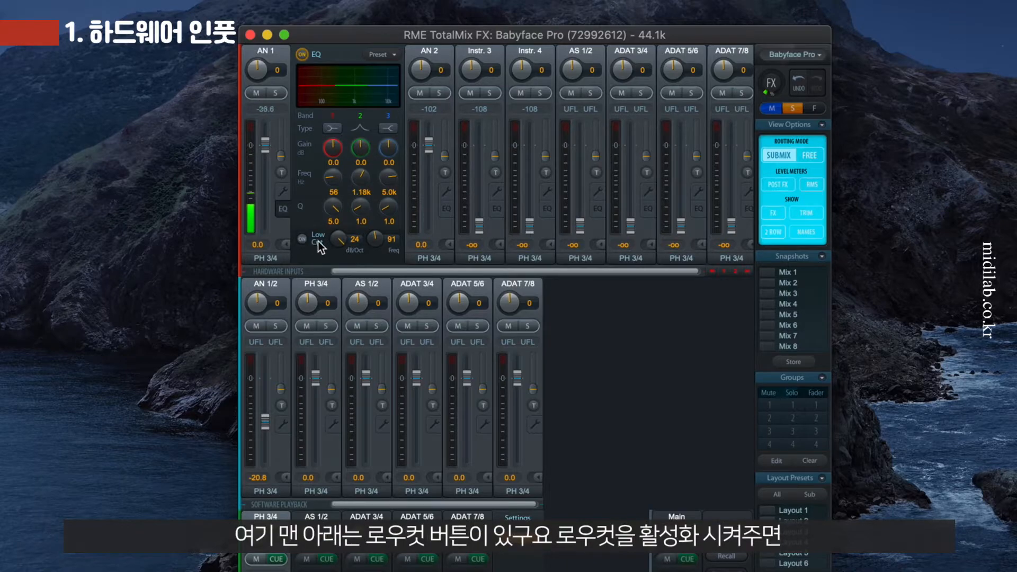
- Try the Low Cut filter in the AN 1 equalizer with its frequency raised to 159 Hz, and leave it off
{"action": "left_click", "coordinate": [302, 240]}
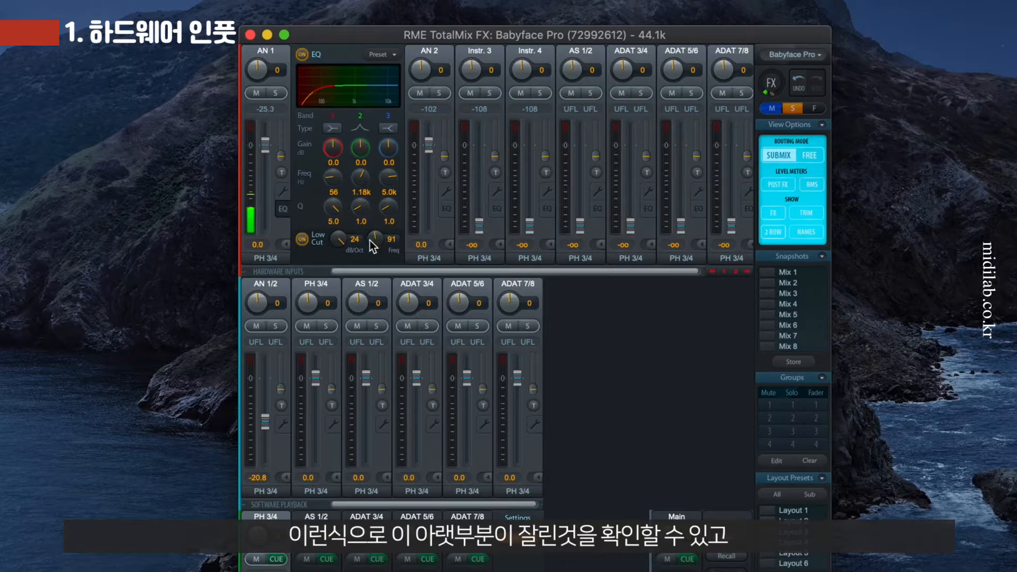
{"action": "left_click_drag", "start_coordinate": [374, 239], "coordinate": [377, 186]}
{"action": "left_click_drag", "start_coordinate": [338, 238], "coordinate": [339, 234]}
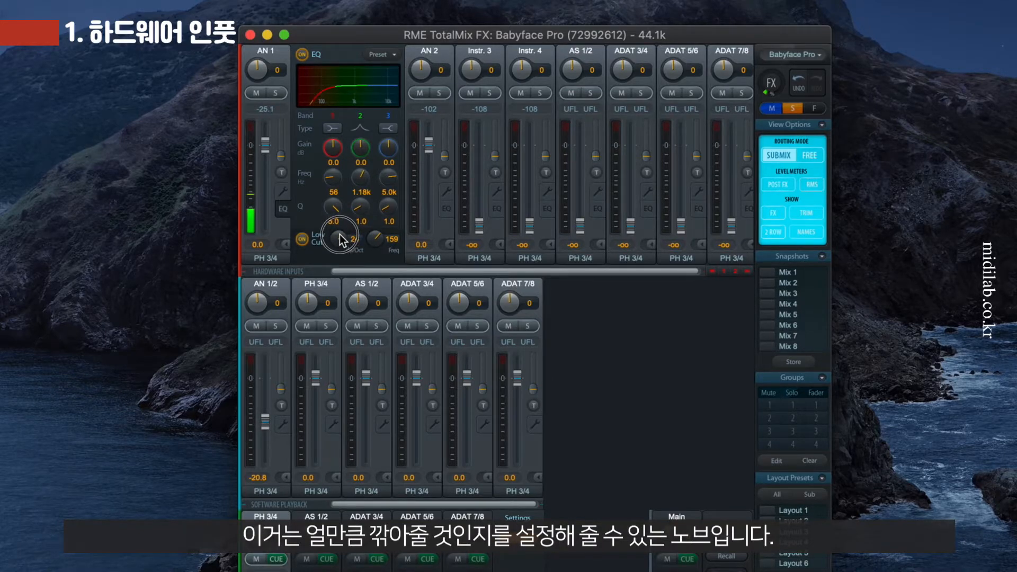
{"action": "left_click", "coordinate": [305, 240]}
{"action": "left_click", "coordinate": [305, 242]}
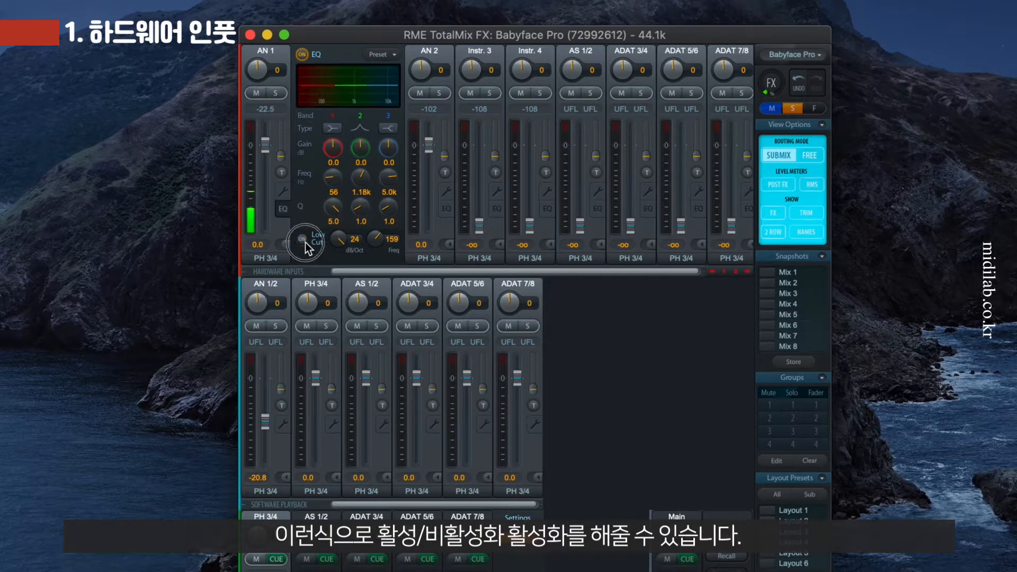
- Switch off the AN 1 equalizer and close its EQ section
{"action": "left_click", "coordinate": [302, 54]}
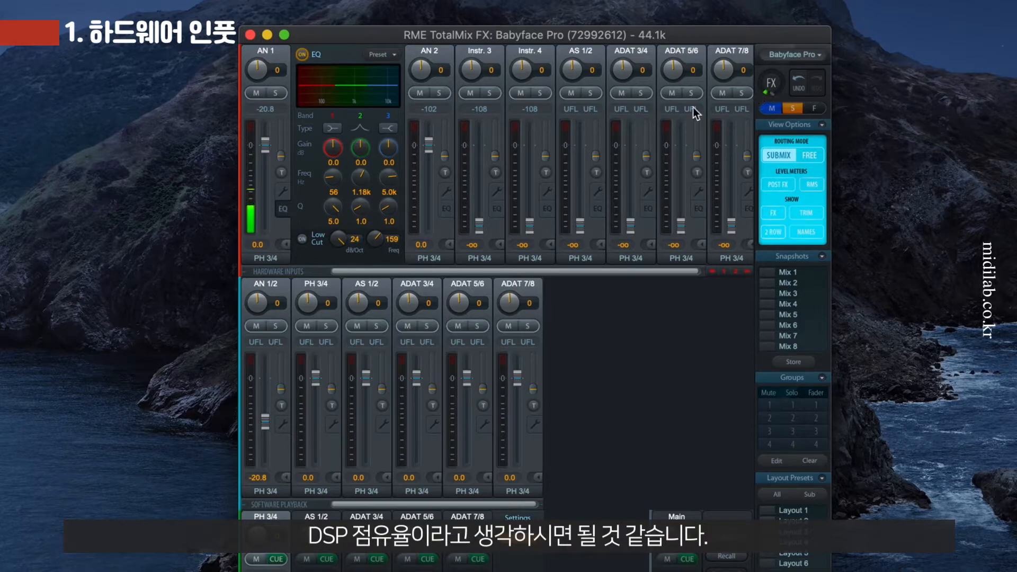
{"action": "left_click", "coordinate": [303, 55]}
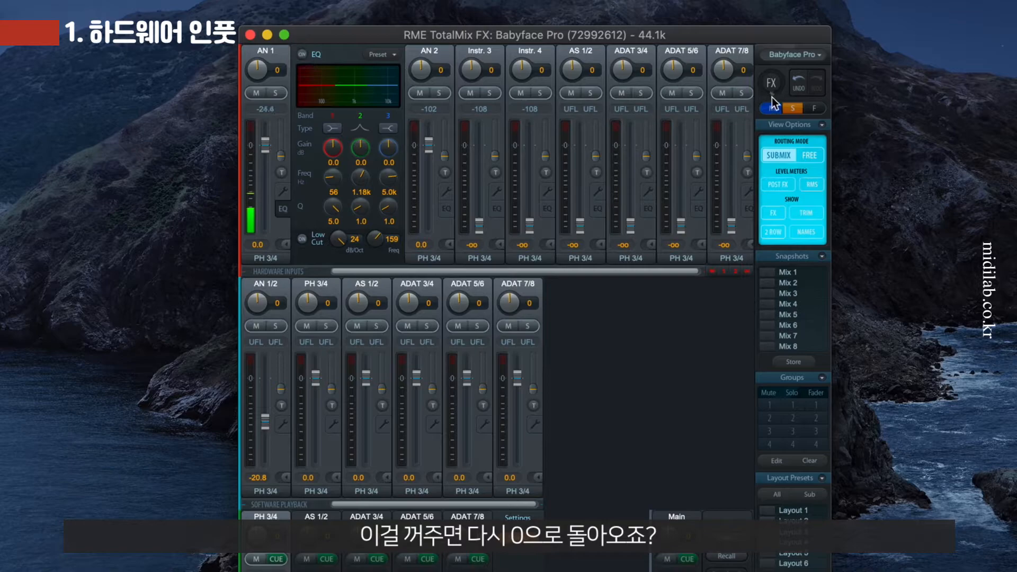
{"action": "left_click", "coordinate": [284, 214]}
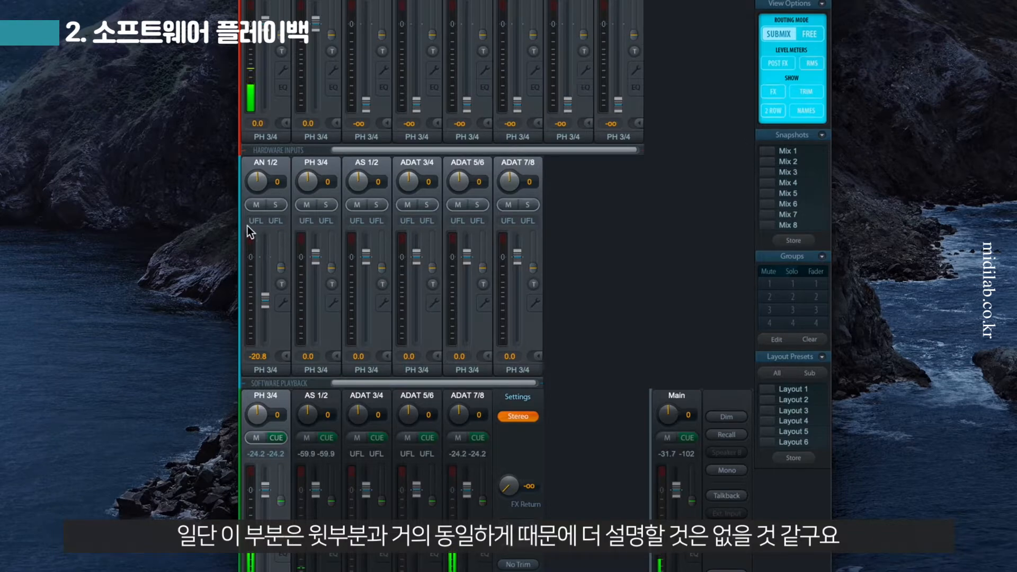
- Open the AN 1/2 software playback settings and briefly view the PH 3/4 hardware output settings
{"action": "left_click", "coordinate": [283, 304]}
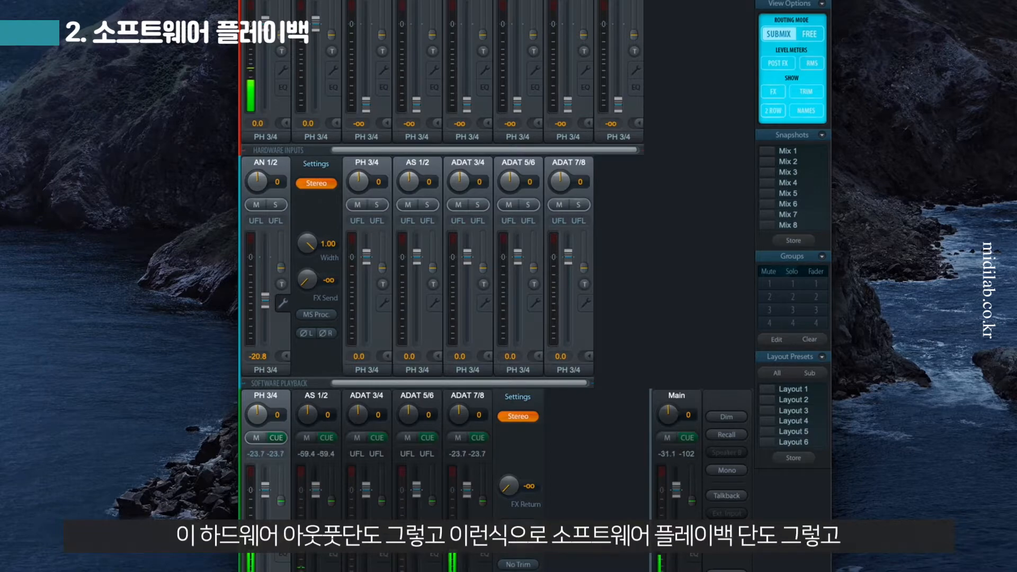
{"action": "left_click", "coordinate": [283, 536]}
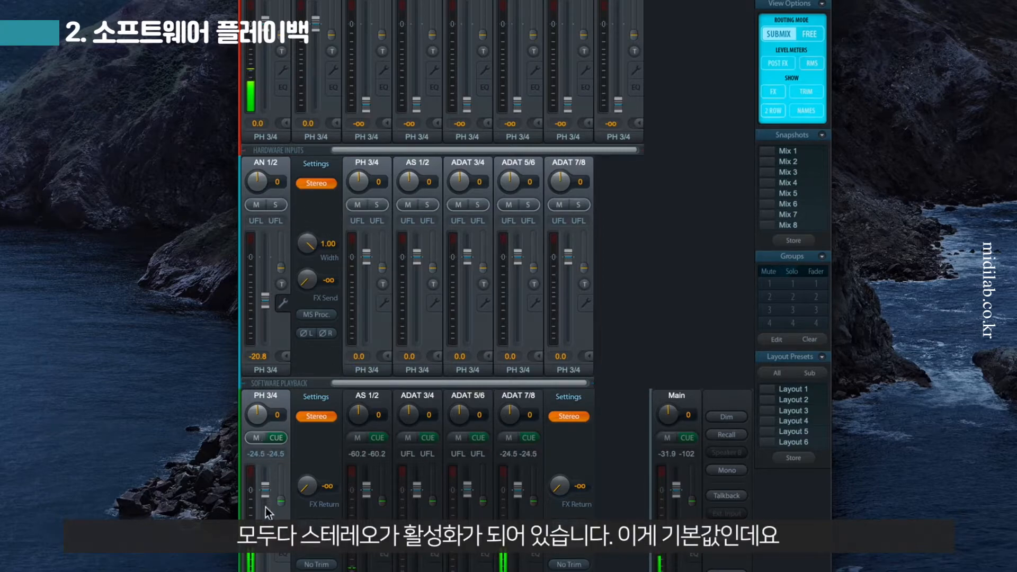
{"action": "left_click", "coordinate": [284, 538]}
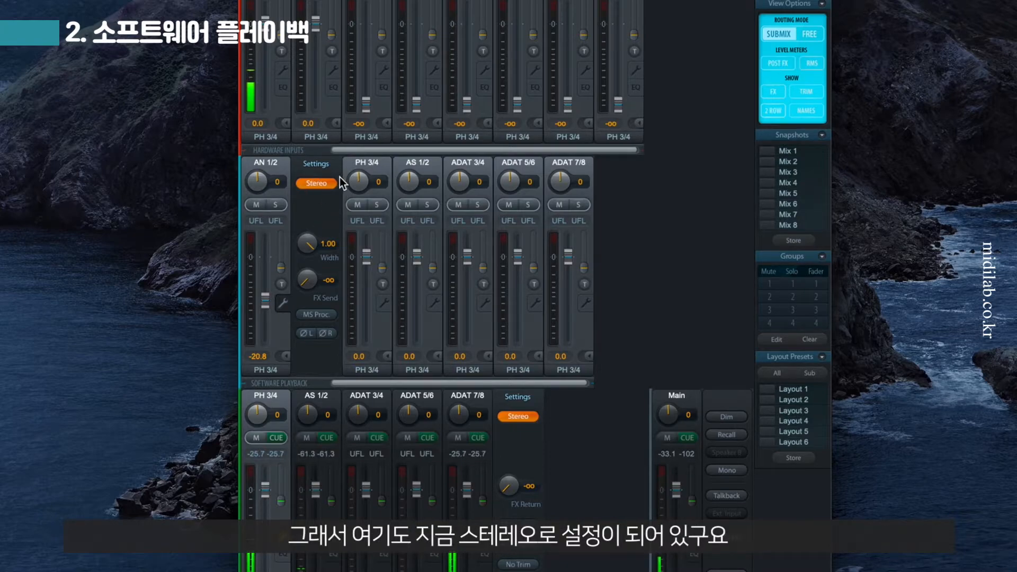
- Split the AN 1/2 software playback channel into separate mono channels and link them back to Stereo
{"action": "left_click", "coordinate": [313, 184]}
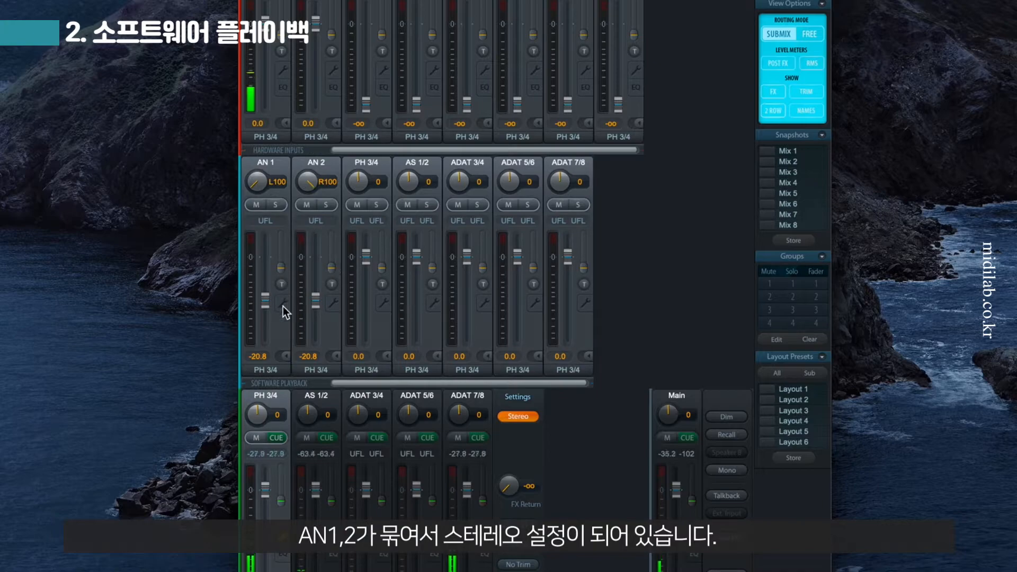
{"action": "left_click", "coordinate": [282, 304]}
{"action": "left_click", "coordinate": [318, 184]}
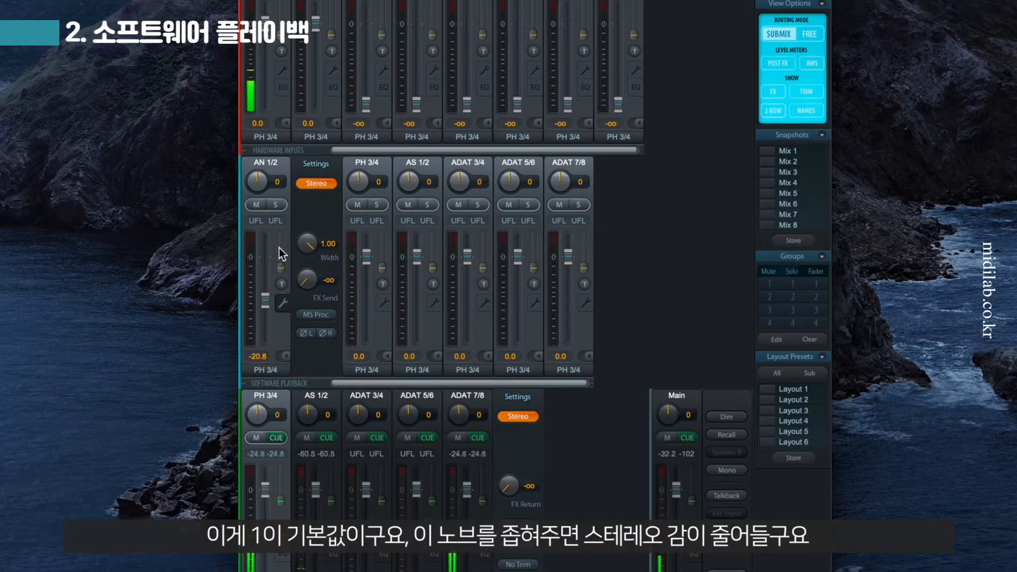
- Set the AN 1/2 playback fader to -17.5 and try different stereo Width settings, returning Width to 1.00
{"action": "left_click_drag", "start_coordinate": [305, 244], "coordinate": [303, 90]}
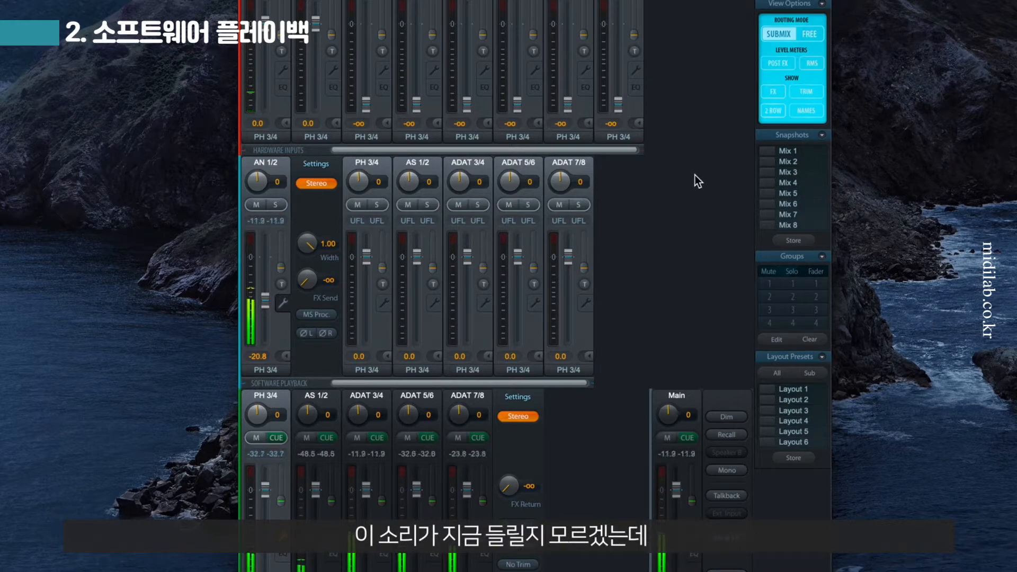
{"action": "left_click_drag", "start_coordinate": [266, 302], "coordinate": [266, 298]}
{"action": "left_click_drag", "start_coordinate": [312, 243], "coordinate": [306, 422]}
{"action": "left_click_drag", "start_coordinate": [306, 251], "coordinate": [317, 147]}
- Switch to the Music app, pause the playing song and close the Music window
{"action": "key", "text": "super+Tab"}
{"action": "key", "text": "space"}
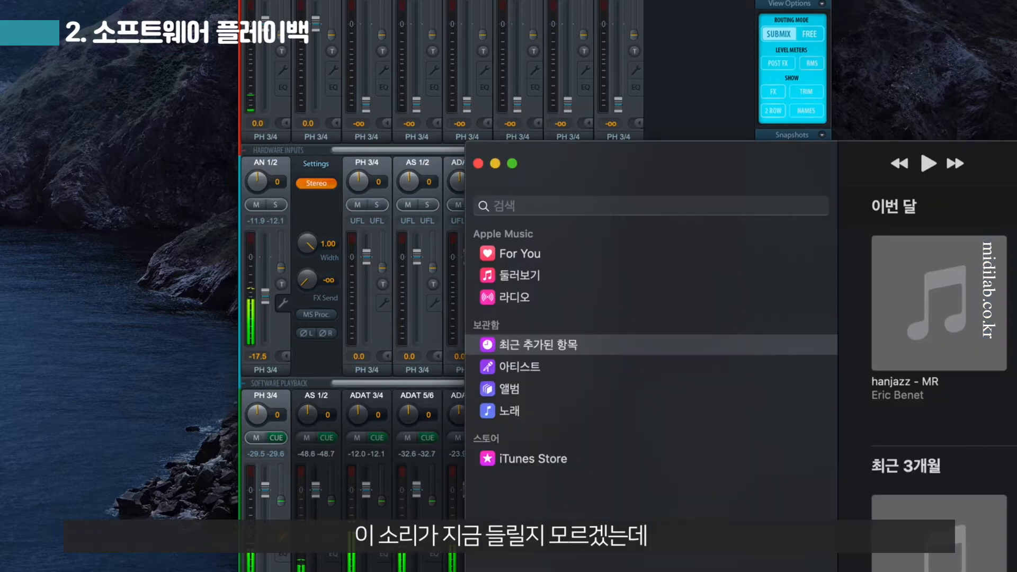
{"action": "key", "text": "super+Tab"}
{"action": "key", "text": "super+Tab"}
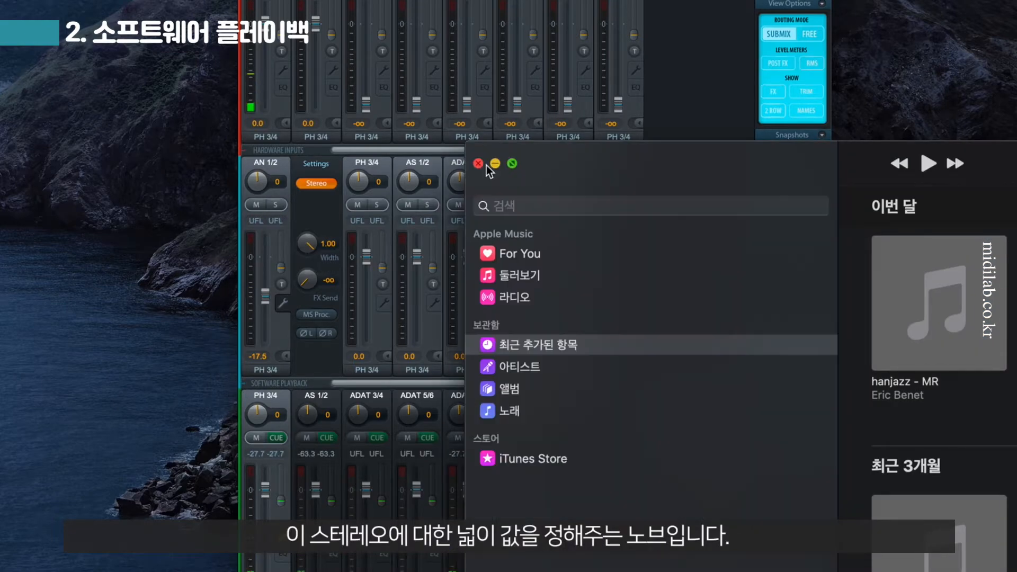
{"action": "left_click", "coordinate": [479, 163]}
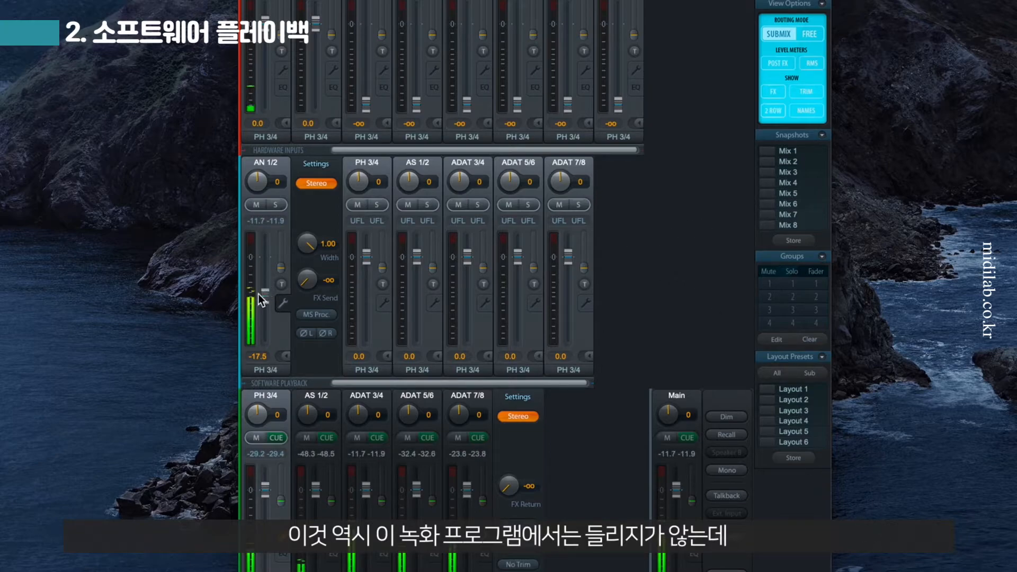
- Lower the AN 1/2 playback fader to -25.2 and try MS Proc. on the channel, leaving it off
{"action": "left_click_drag", "start_coordinate": [265, 296], "coordinate": [265, 306]}
{"action": "left_click", "coordinate": [319, 316]}
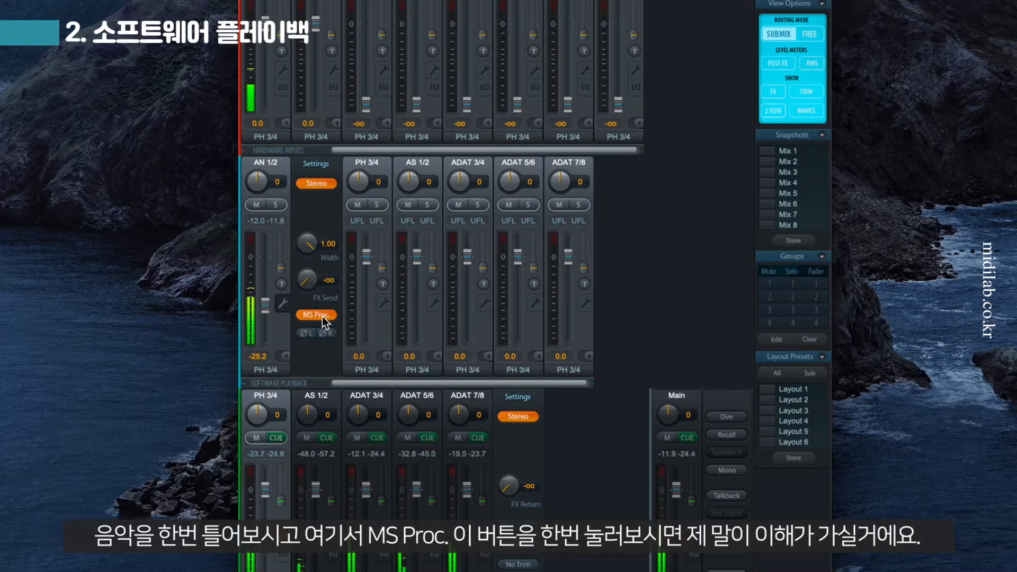
{"action": "left_click", "coordinate": [321, 315]}
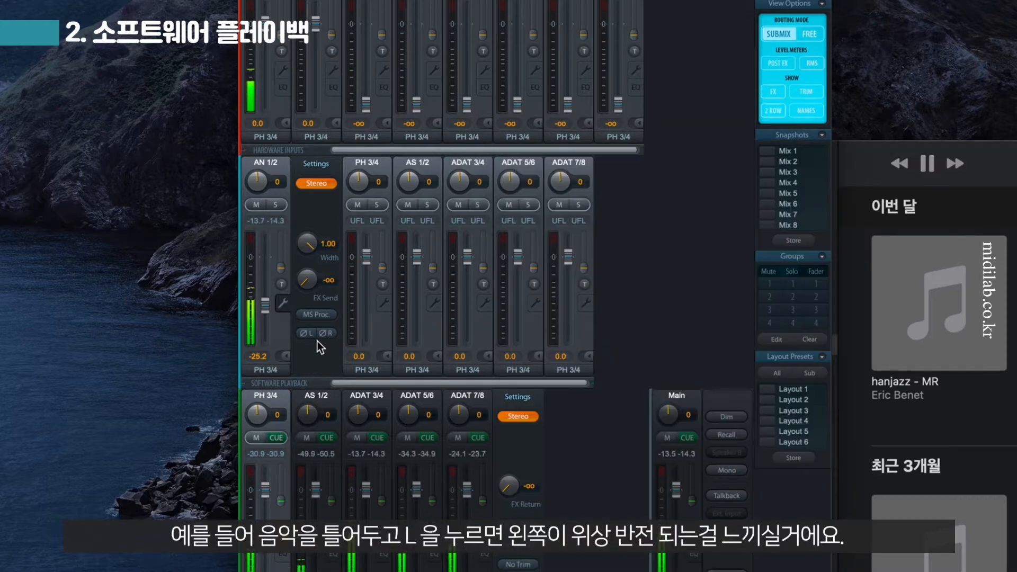
- Try the left and right phase inversion on the AN 1/2 playback channel, singly and together, and leave both off
{"action": "left_click", "coordinate": [305, 334]}
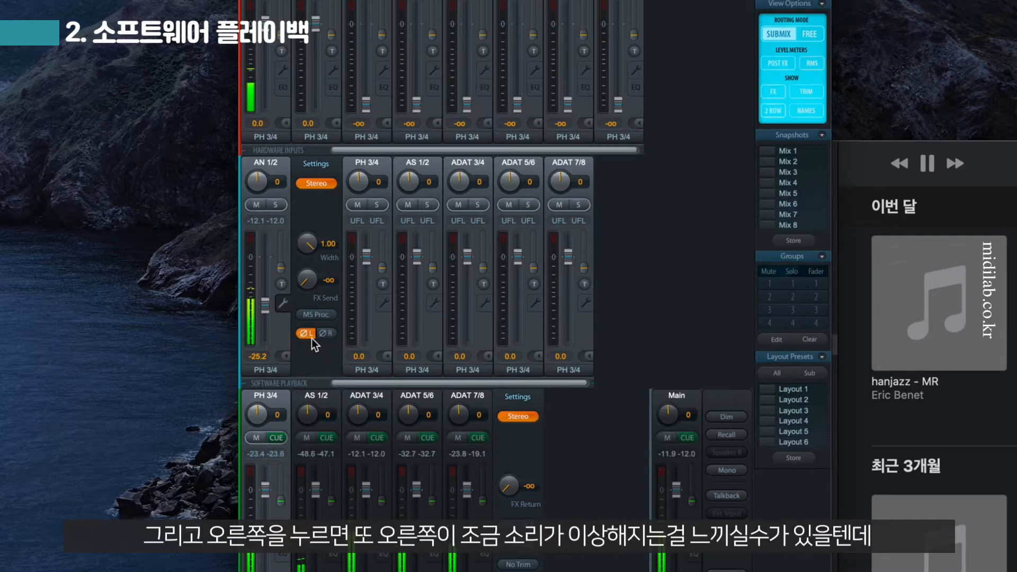
{"action": "left_click", "coordinate": [310, 334]}
{"action": "left_click", "coordinate": [326, 334]}
{"action": "left_click", "coordinate": [310, 338]}
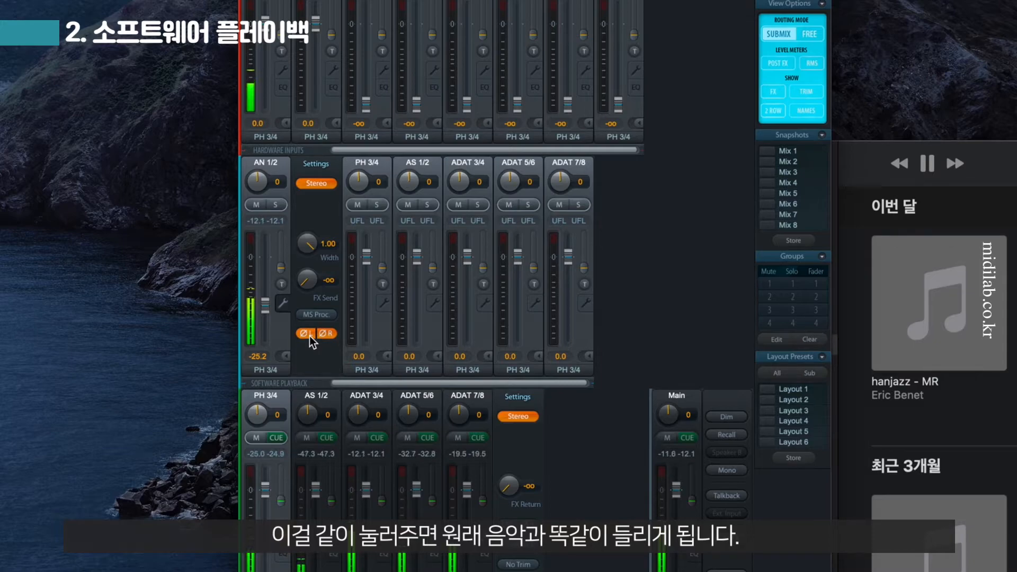
{"action": "left_click", "coordinate": [309, 336]}
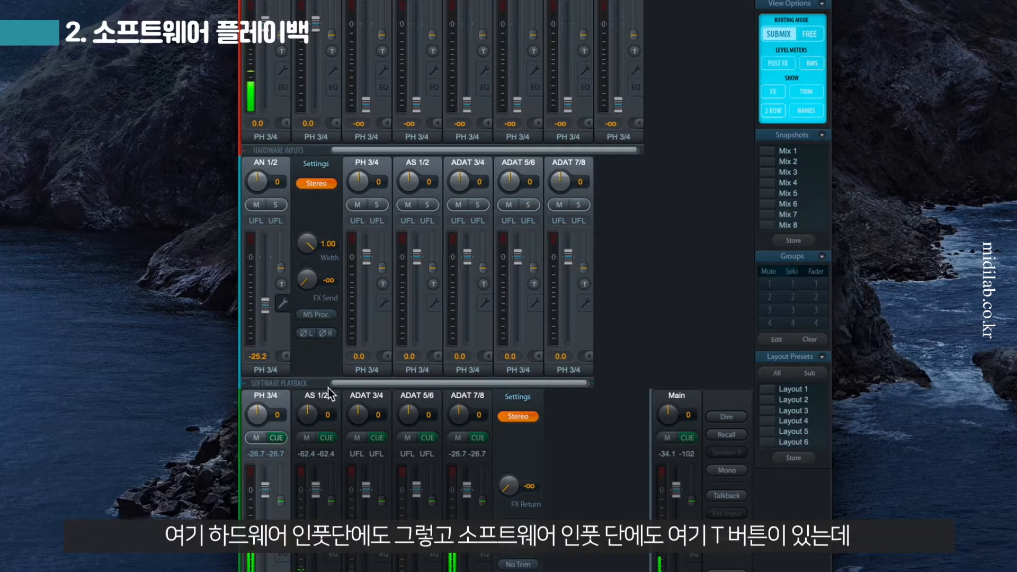
- Compare the input and playback fader levels across the PH 3/4, AS 1/2 and ADAT output submixes, ending on PH 3/4
{"action": "left_click", "coordinate": [283, 286]}
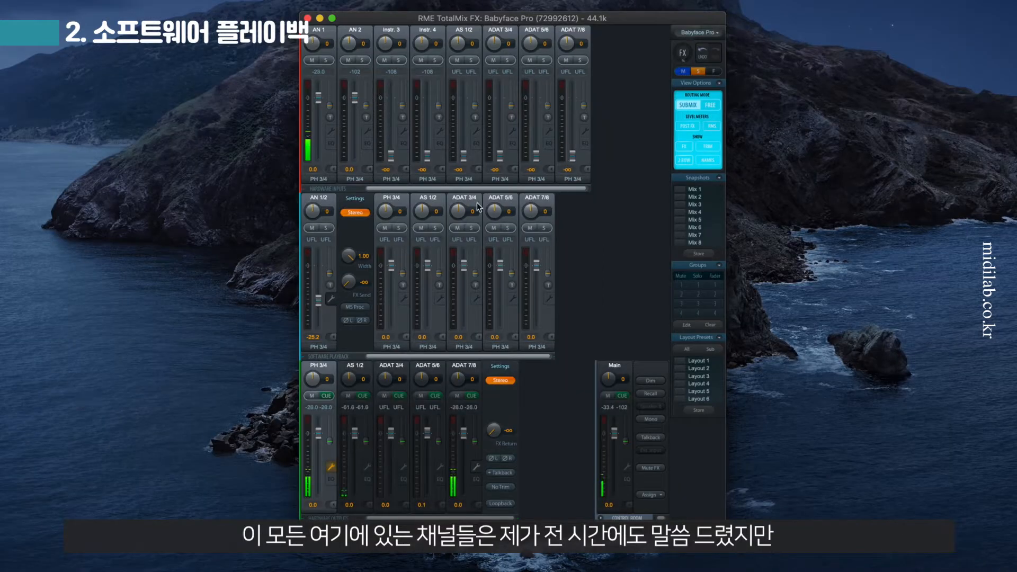
{"action": "left_click", "coordinate": [358, 371]}
{"action": "left_click", "coordinate": [391, 369]}
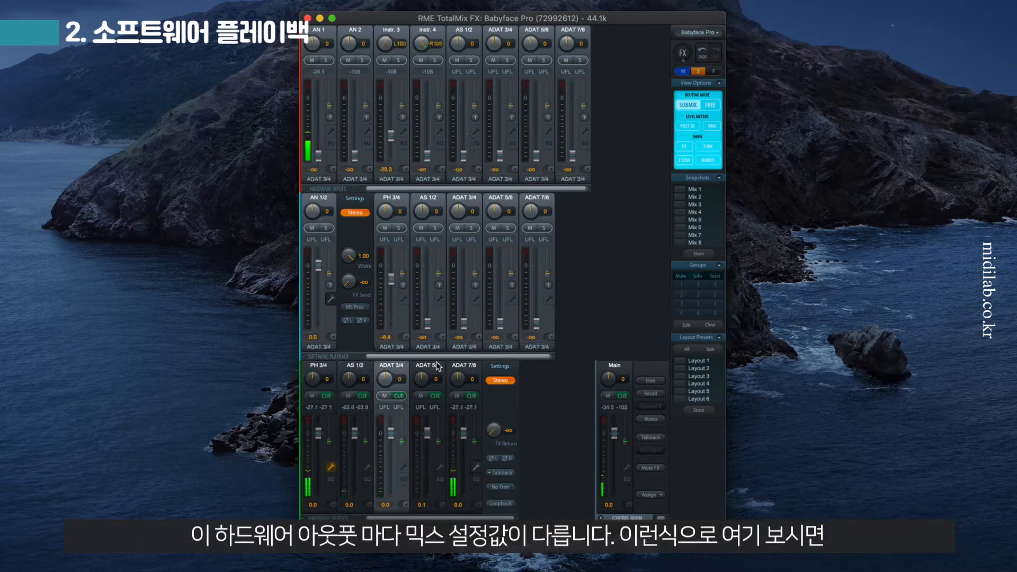
{"action": "left_click", "coordinate": [429, 369]}
{"action": "left_click", "coordinate": [396, 369]}
{"action": "left_click", "coordinate": [358, 369]}
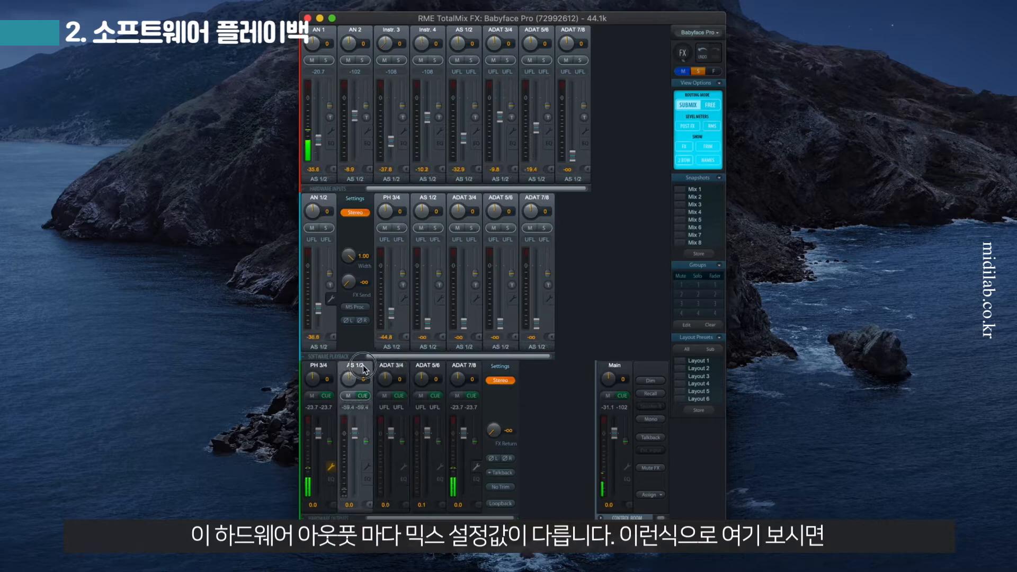
{"action": "left_click", "coordinate": [324, 370]}
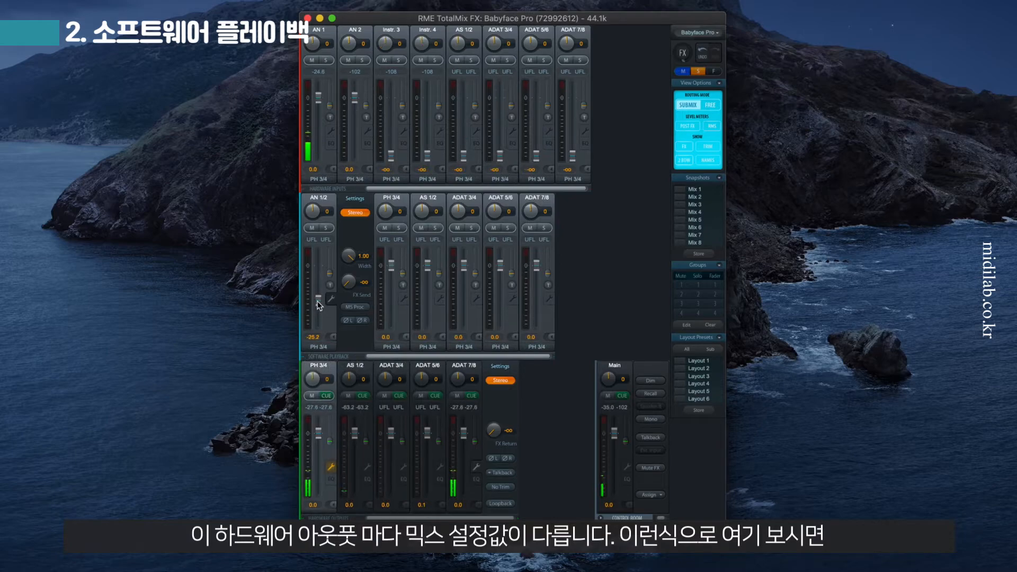
{"action": "left_click", "coordinate": [355, 368]}
{"action": "left_click", "coordinate": [394, 371]}
{"action": "left_click", "coordinate": [423, 370]}
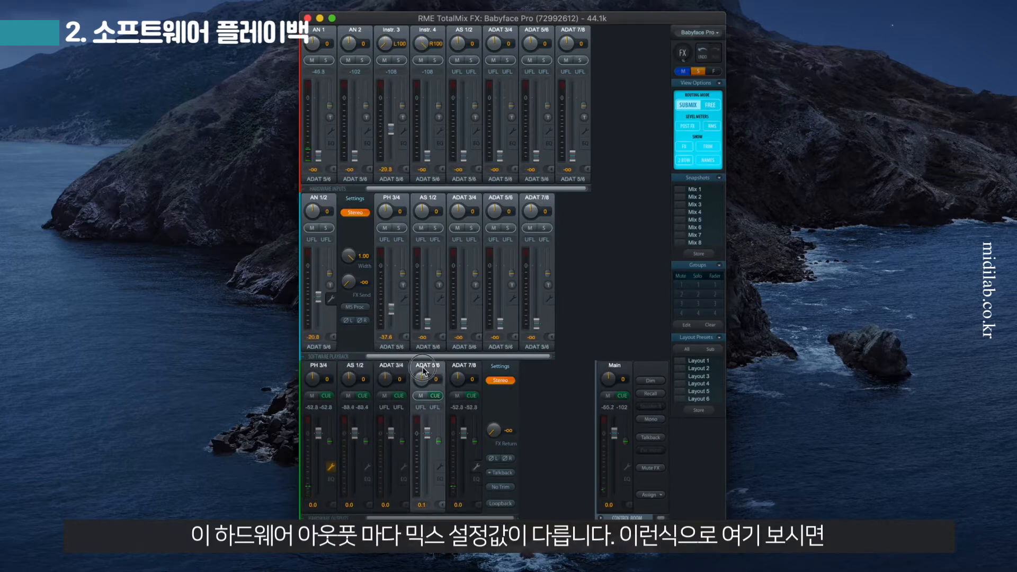
{"action": "left_click", "coordinate": [461, 368]}
{"action": "left_click", "coordinate": [427, 368]}
{"action": "left_click", "coordinate": [392, 368]}
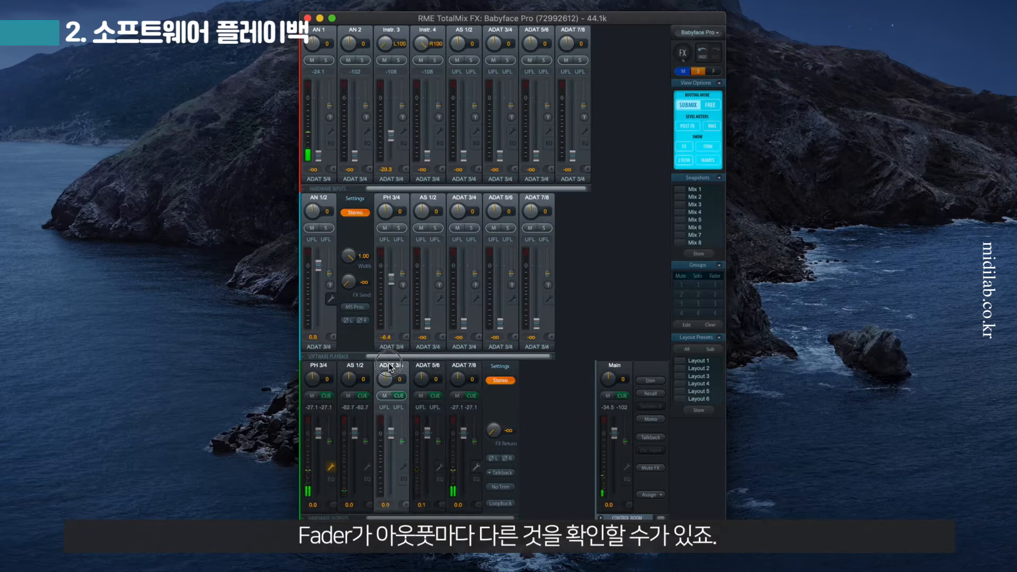
{"action": "left_click", "coordinate": [362, 367]}
{"action": "left_click", "coordinate": [323, 367]}
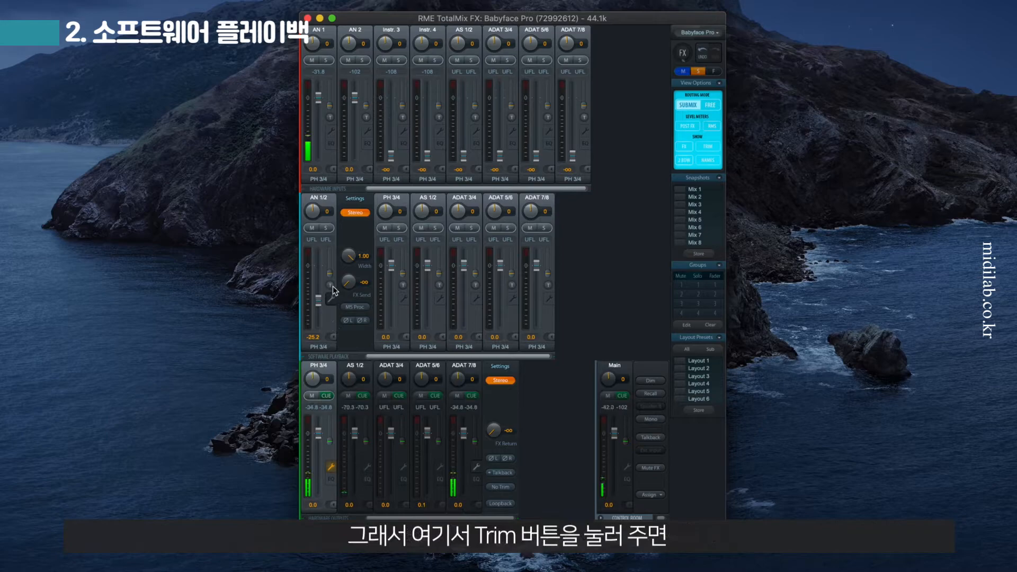
- Enable Trim on the AN 1/2 playback channel and check its fader in other output submixes before returning to PH 3/4
{"action": "left_click", "coordinate": [329, 286]}
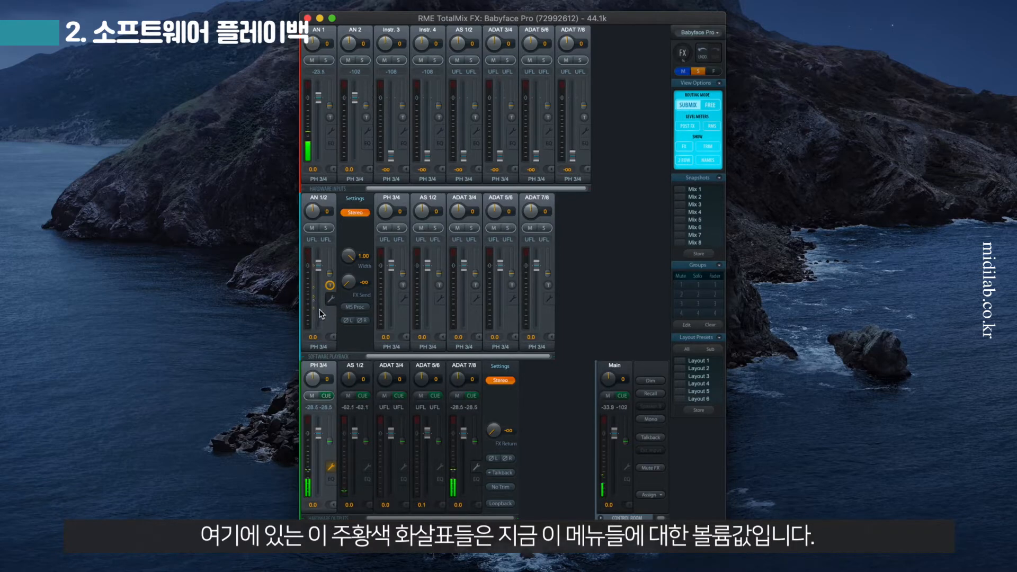
{"action": "left_click", "coordinate": [365, 377]}
{"action": "left_click", "coordinate": [429, 367]}
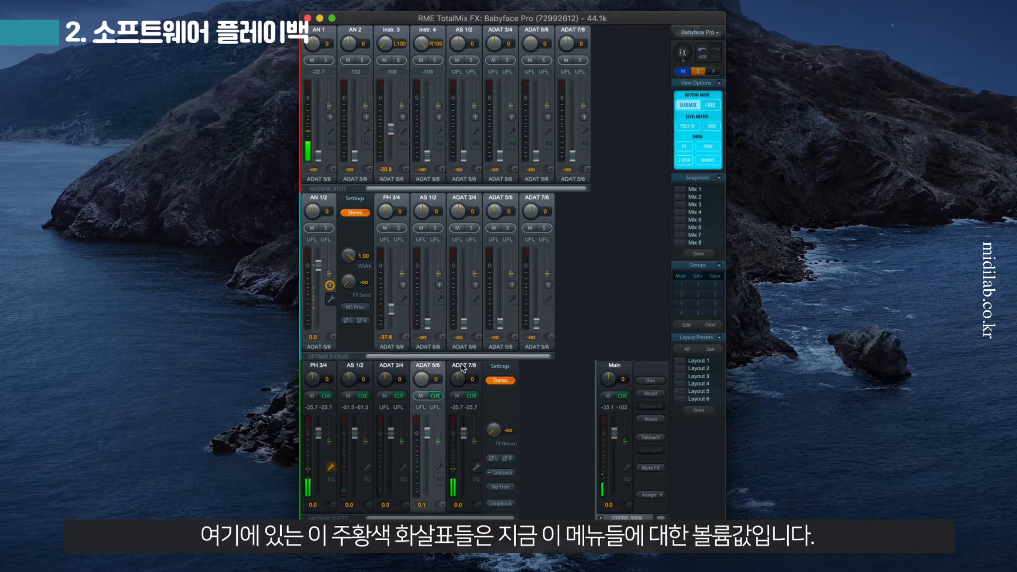
{"action": "left_click", "coordinate": [463, 367]}
{"action": "left_click", "coordinate": [319, 367]}
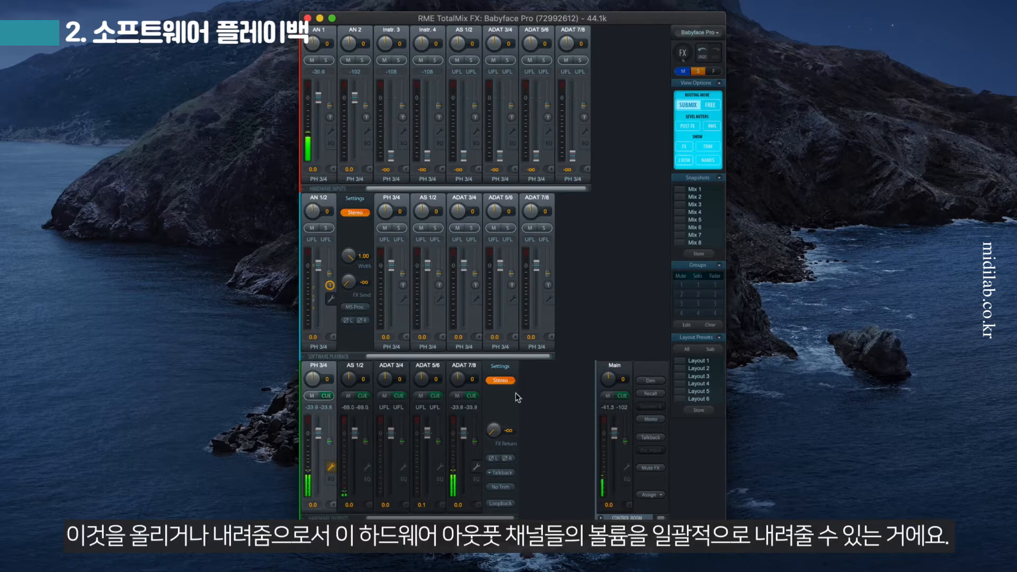
- Try lowering the trimmed AN 1/2 playback fader, reset it to 0.0 and compare the AS 1/2, ADAT 3/4 and PH 3/4 submixes
{"action": "left_click_drag", "start_coordinate": [320, 268], "coordinate": [321, 285]}
{"action": "double_click", "coordinate": [320, 282]}
{"action": "left_click", "coordinate": [359, 366]}
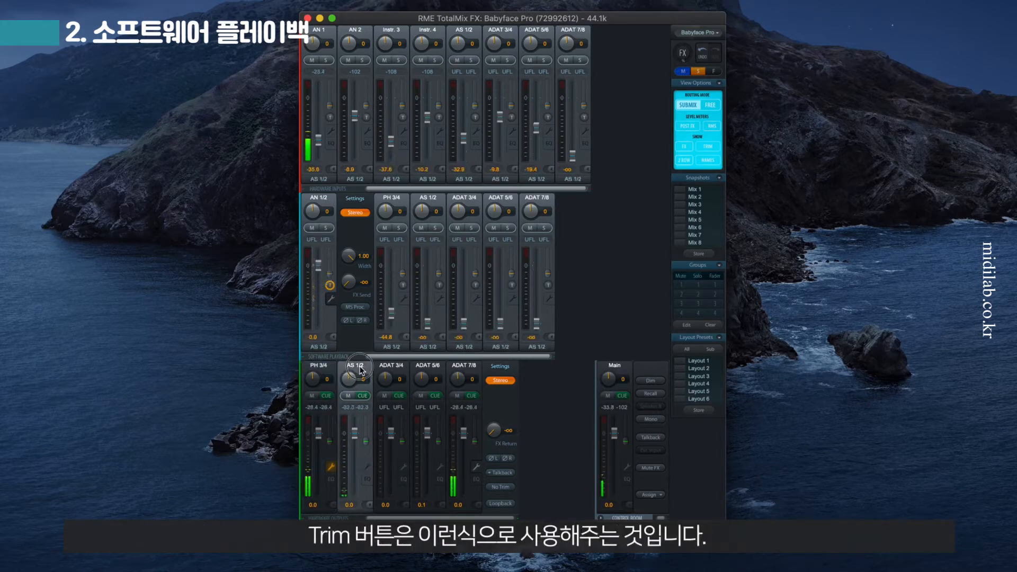
{"action": "left_click", "coordinate": [315, 365]}
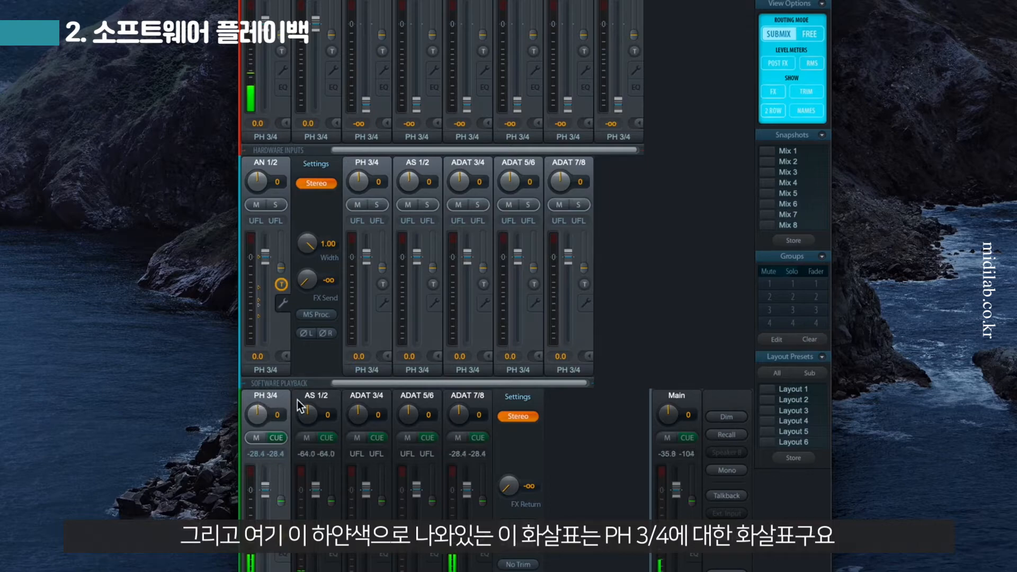
{"action": "left_click", "coordinate": [324, 402]}
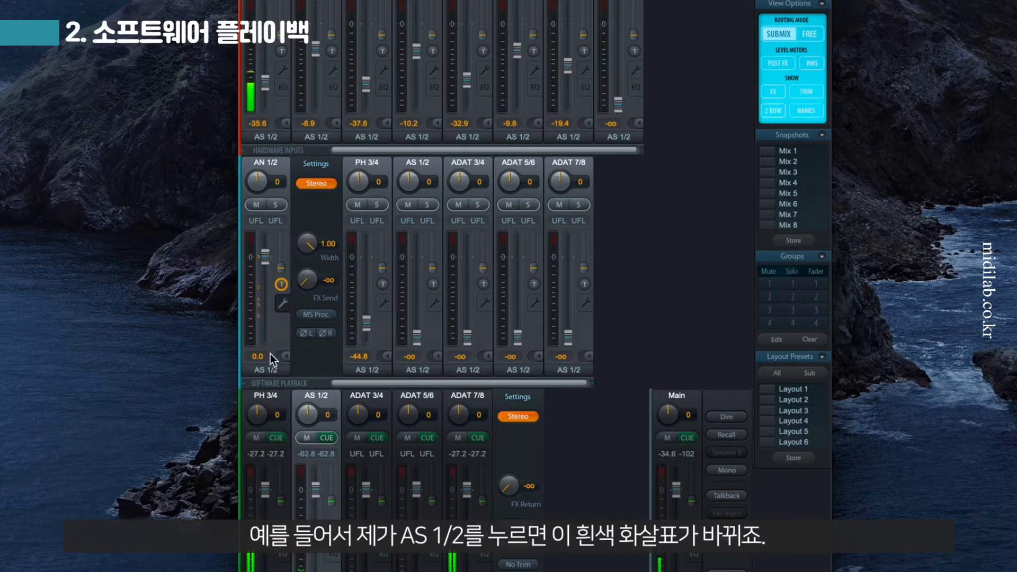
{"action": "left_click", "coordinate": [425, 397]}
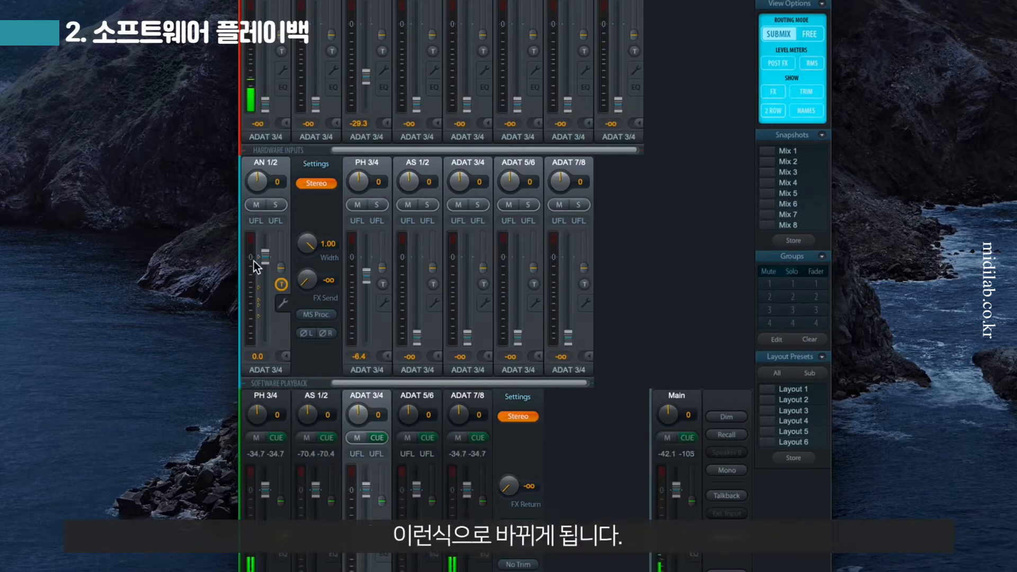
{"action": "left_click", "coordinate": [274, 400]}
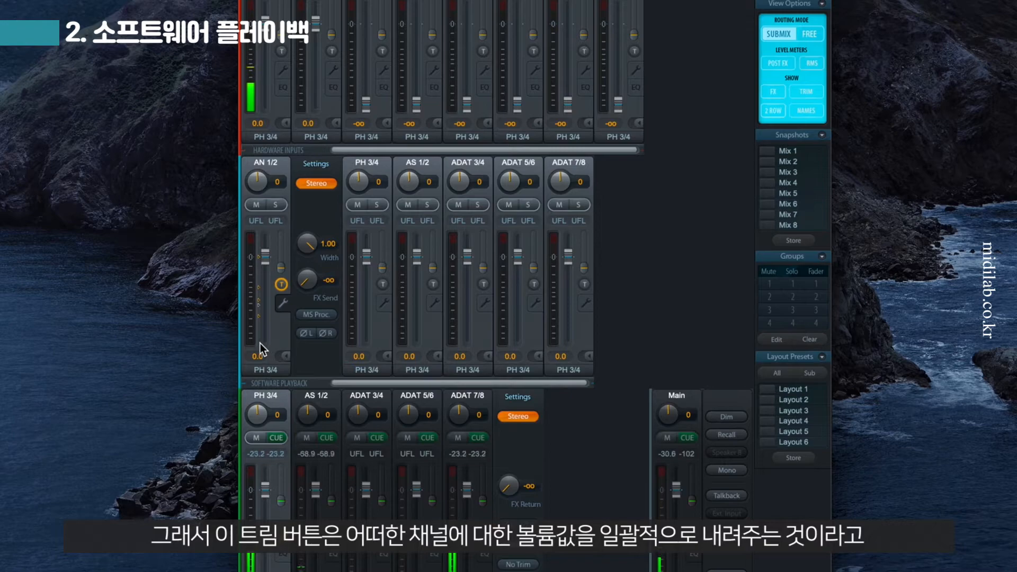
- Turn off Trim on the AN 1/2 playback channel and close its settings
{"action": "left_click", "coordinate": [281, 287]}
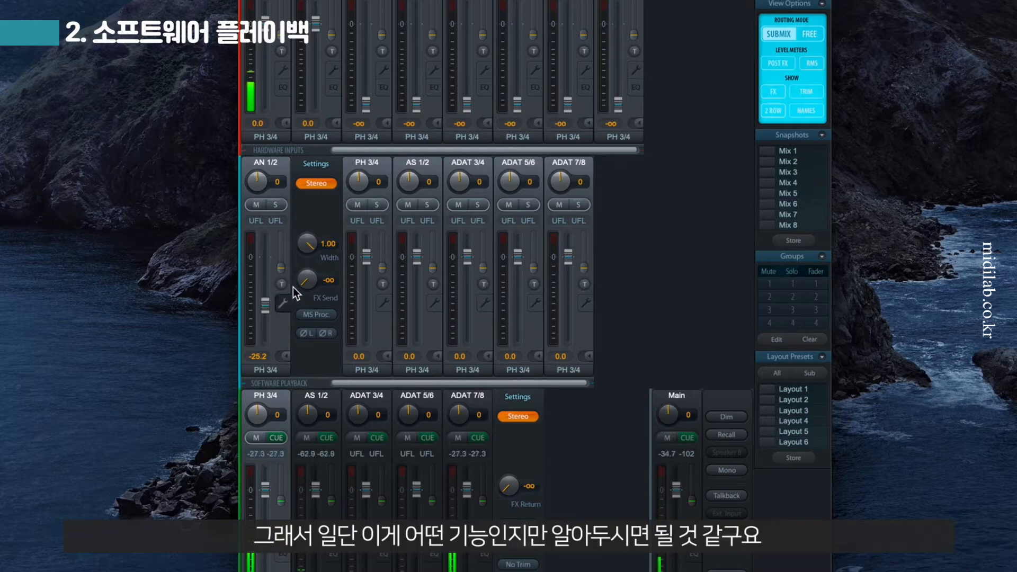
{"action": "left_click", "coordinate": [283, 301]}
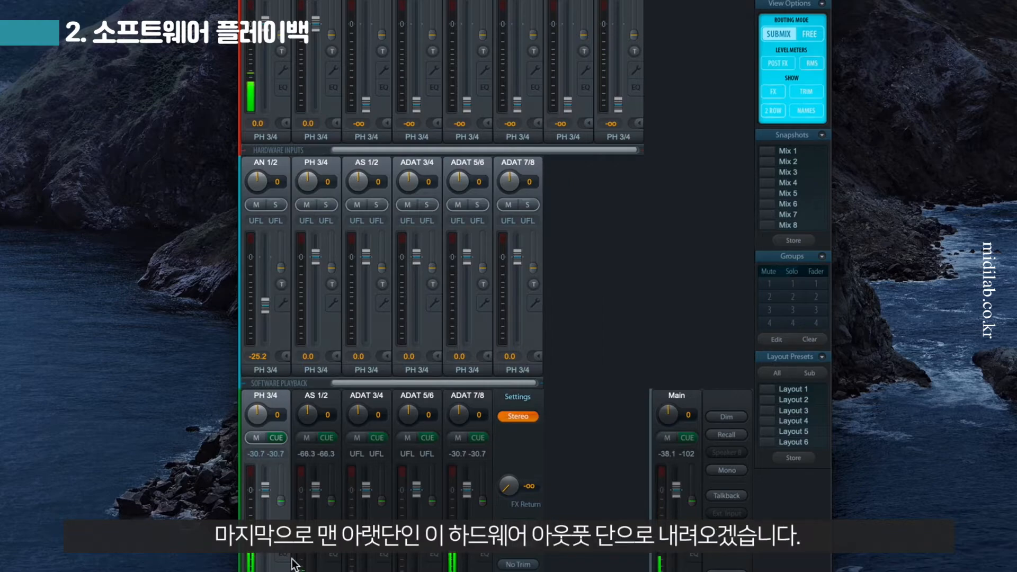
- Close the ADAT 7/8 hardware output settings and open those of the PH 3/4 output
{"action": "left_click", "coordinate": [468, 515]}
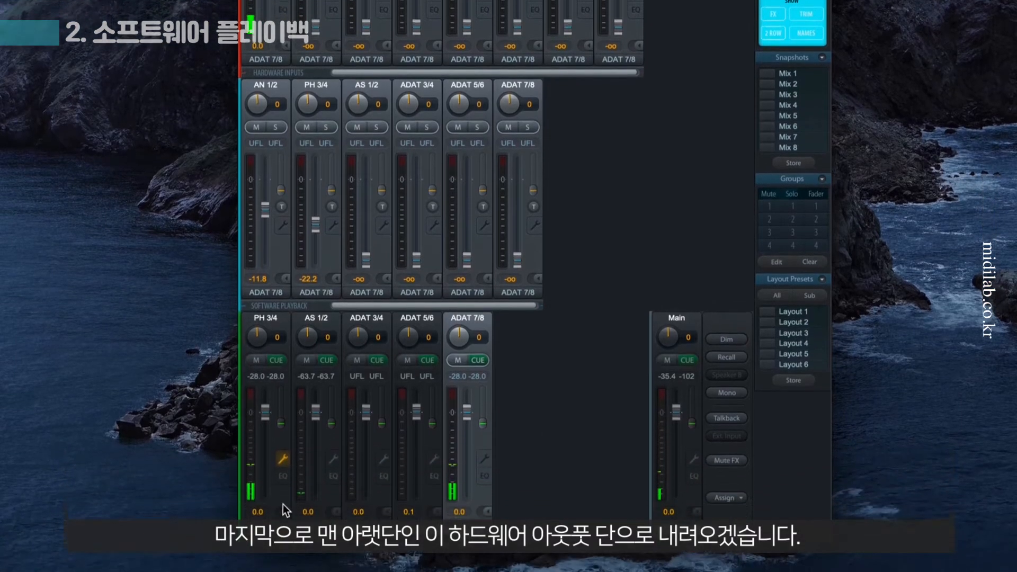
{"action": "left_click", "coordinate": [283, 537]}
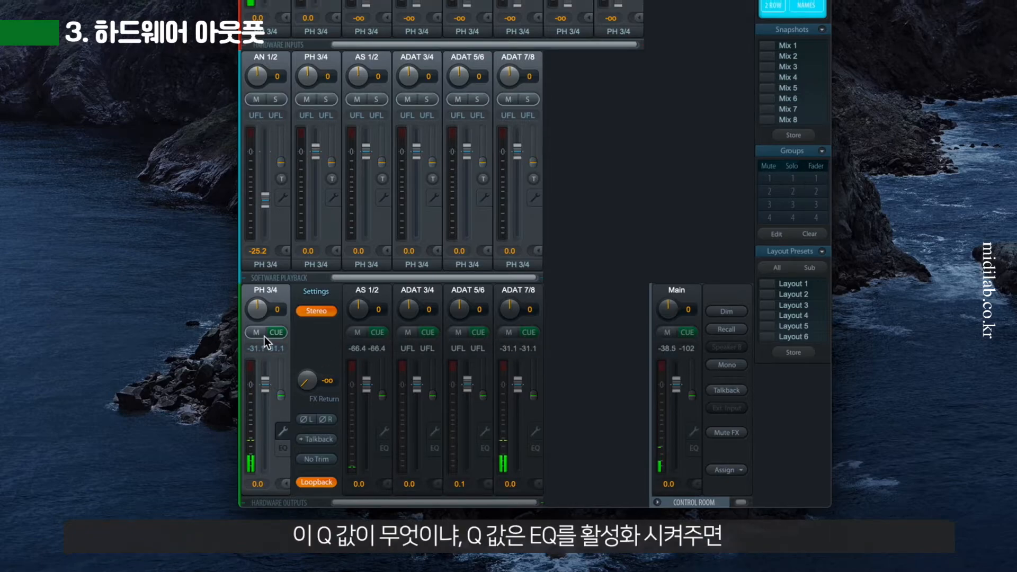
- Try Cue on the PH 3/4 hardware output, leave it off and select the AS 1/2 output submix
{"action": "left_click", "coordinate": [277, 333]}
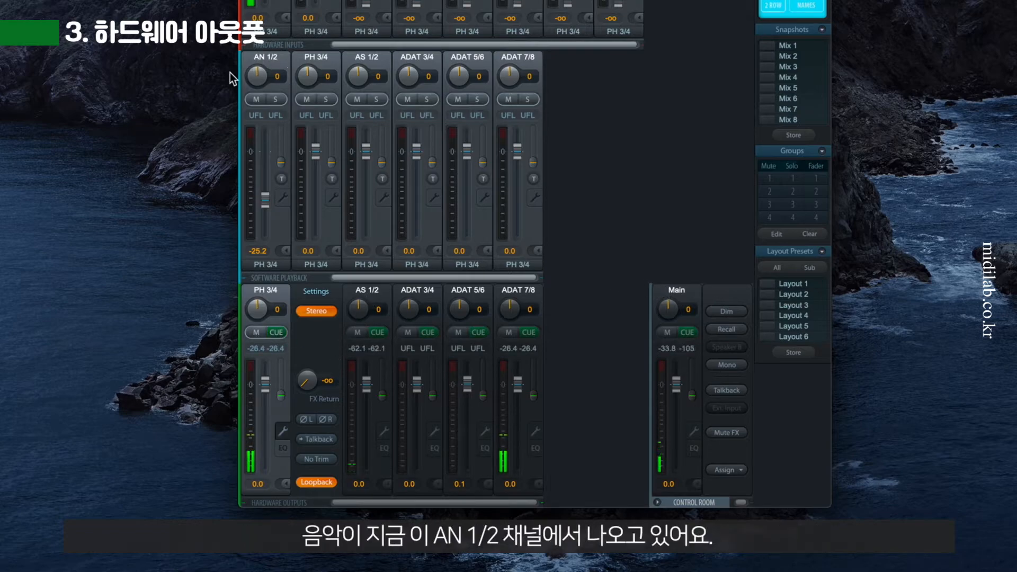
{"action": "left_click", "coordinate": [369, 291]}
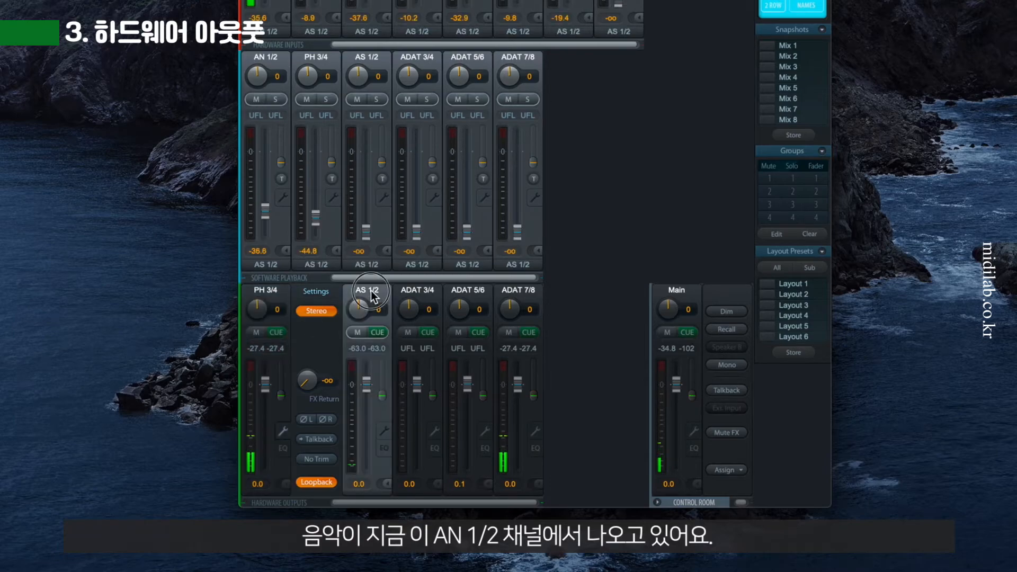
- Set the AN 1/2 playback fader to -50.3 in the AS 1/2 submix and to 0.9 in the ADAT 7/8 submix
{"action": "left_click_drag", "start_coordinate": [261, 215], "coordinate": [262, 221]}
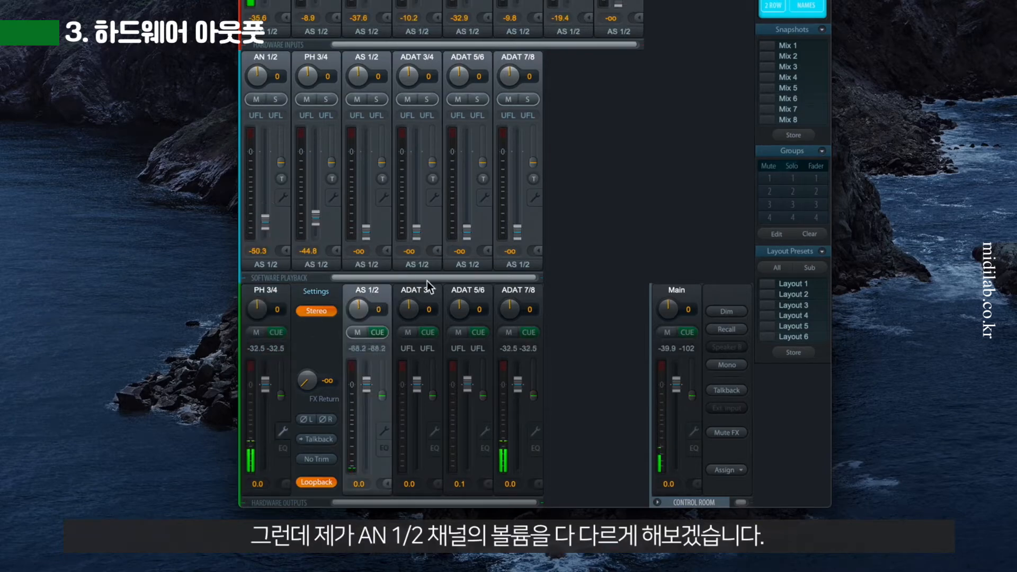
{"action": "left_click", "coordinate": [431, 294]}
{"action": "left_click", "coordinate": [468, 292]}
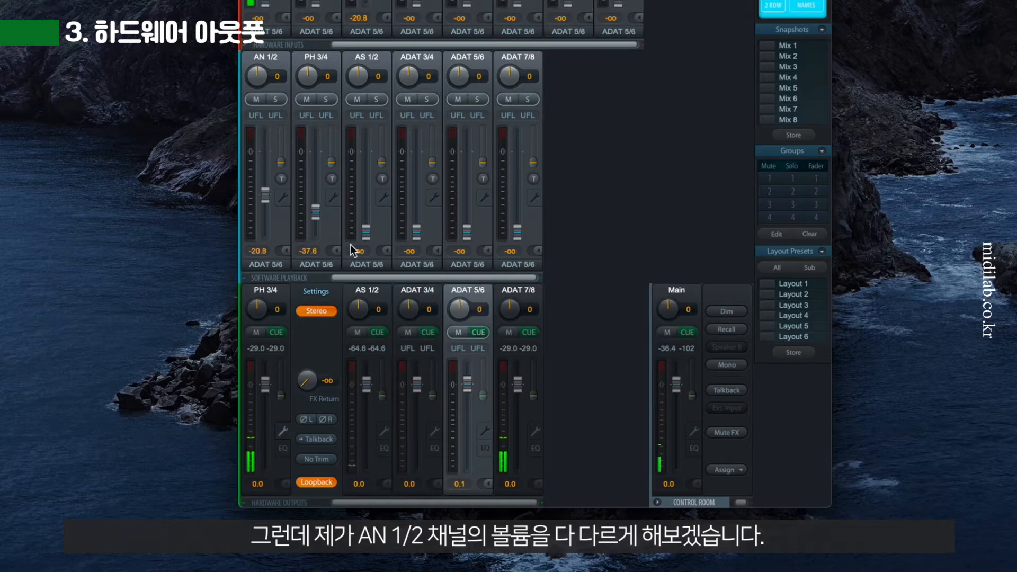
{"action": "left_click", "coordinate": [268, 232]}
{"action": "left_click_drag", "start_coordinate": [268, 233], "coordinate": [268, 150]}
{"action": "left_click", "coordinate": [519, 289]}
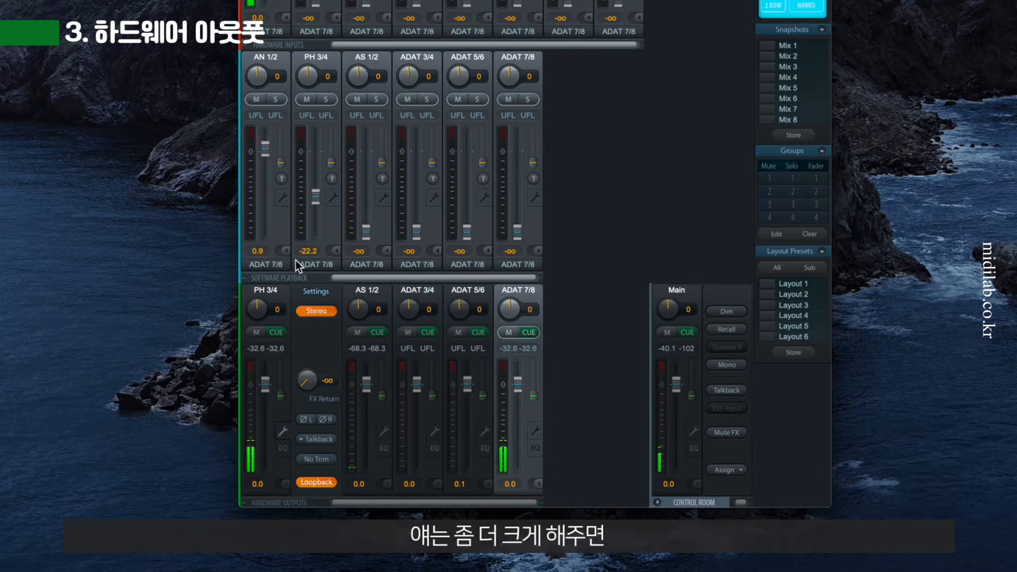
- Compare the Main level by cueing the PH 3/4, AS 1/2 and ADAT 3/4 hardware outputs one after another
{"action": "left_click", "coordinate": [266, 291]}
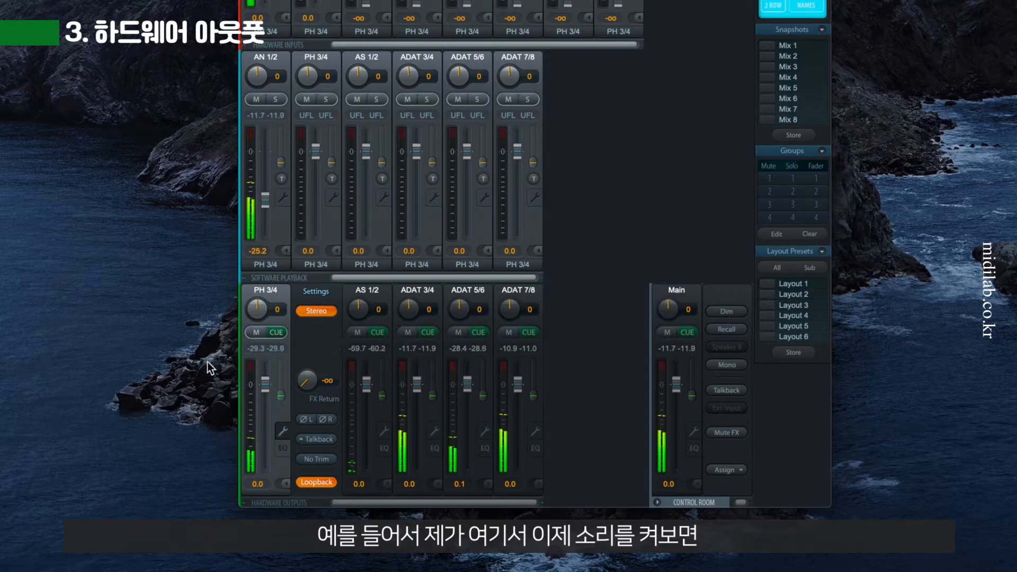
{"action": "left_click", "coordinate": [276, 332]}
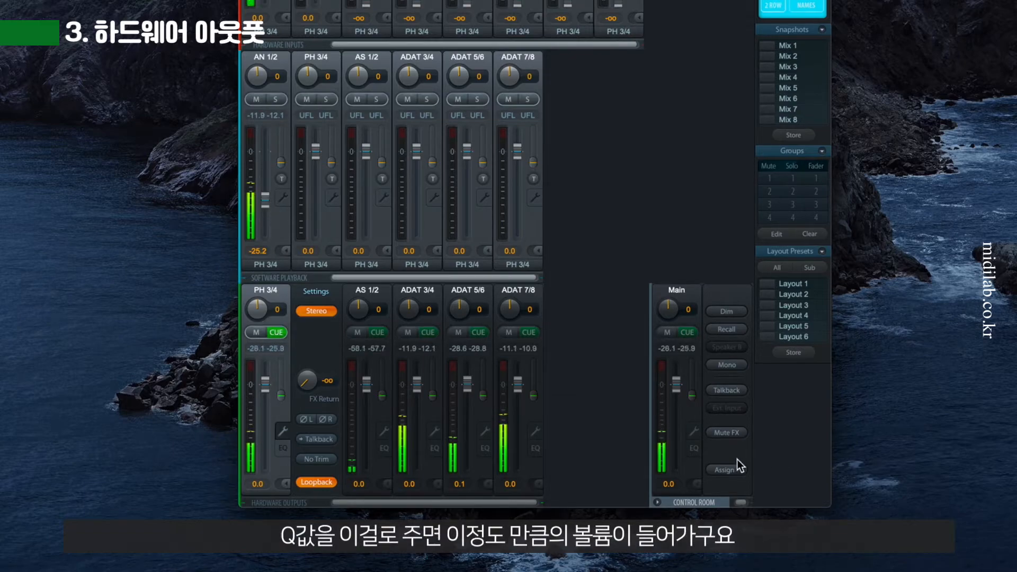
{"action": "left_click", "coordinate": [378, 333]}
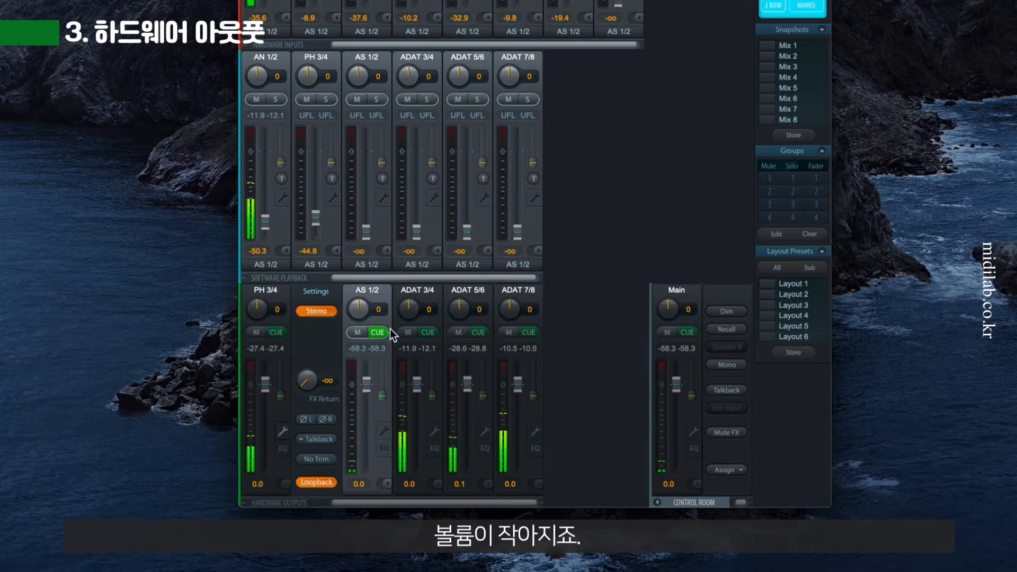
{"action": "left_click", "coordinate": [428, 332]}
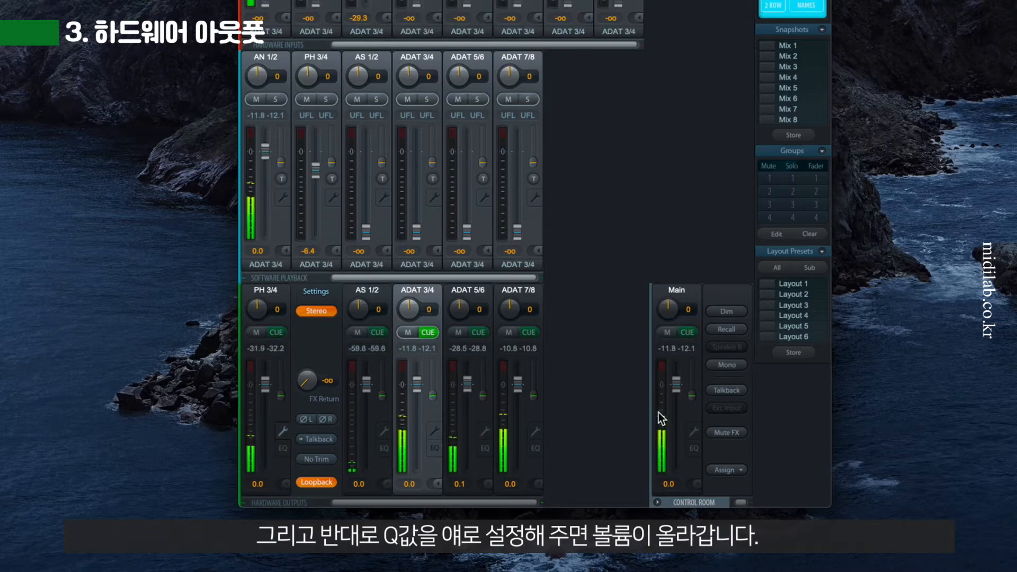
{"action": "left_click", "coordinate": [276, 332]}
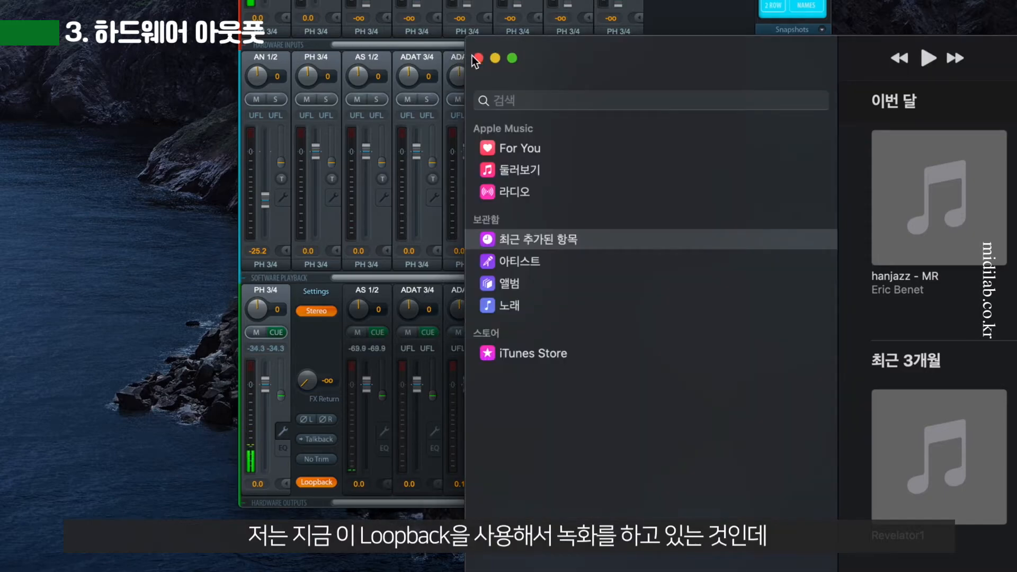
- Close the music player window and collapse the PH 3/4 hardware output settings in the mixer
{"action": "left_click", "coordinate": [473, 57]}
{"action": "left_click", "coordinate": [415, 290]}
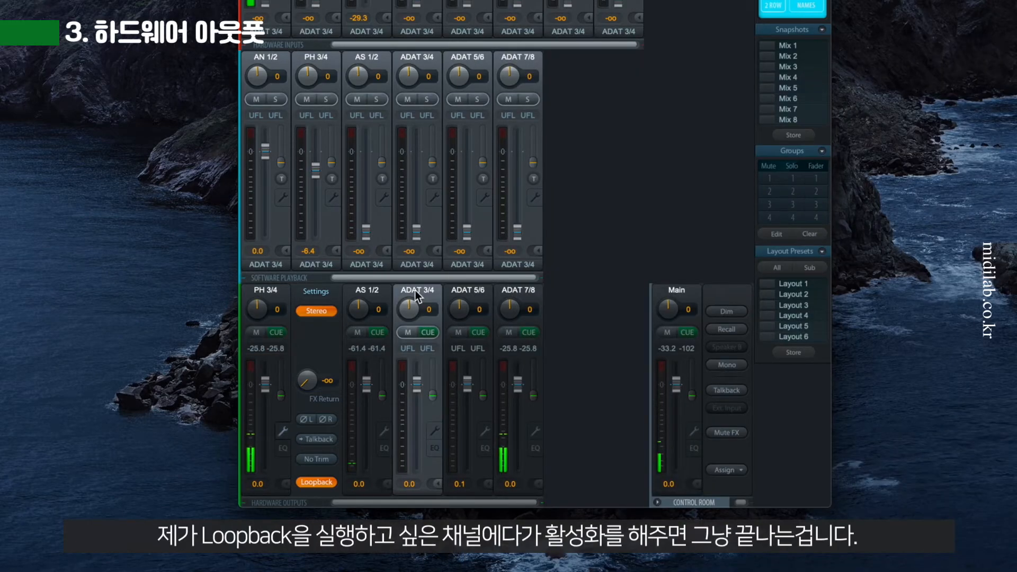
{"action": "left_click", "coordinate": [307, 291]}
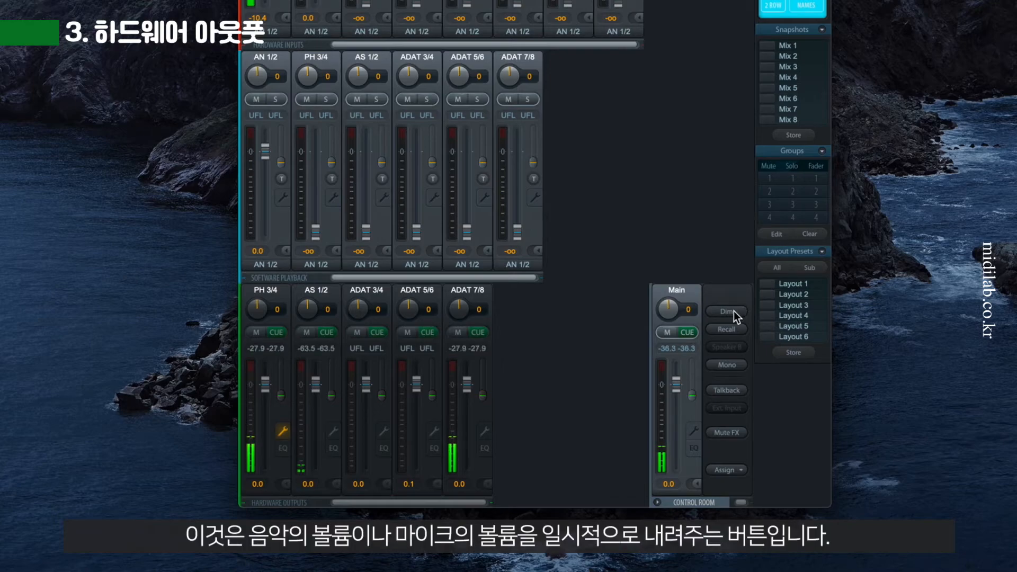
- Try Dim on the Main output twice, leaving it off
{"action": "left_click", "coordinate": [733, 310]}
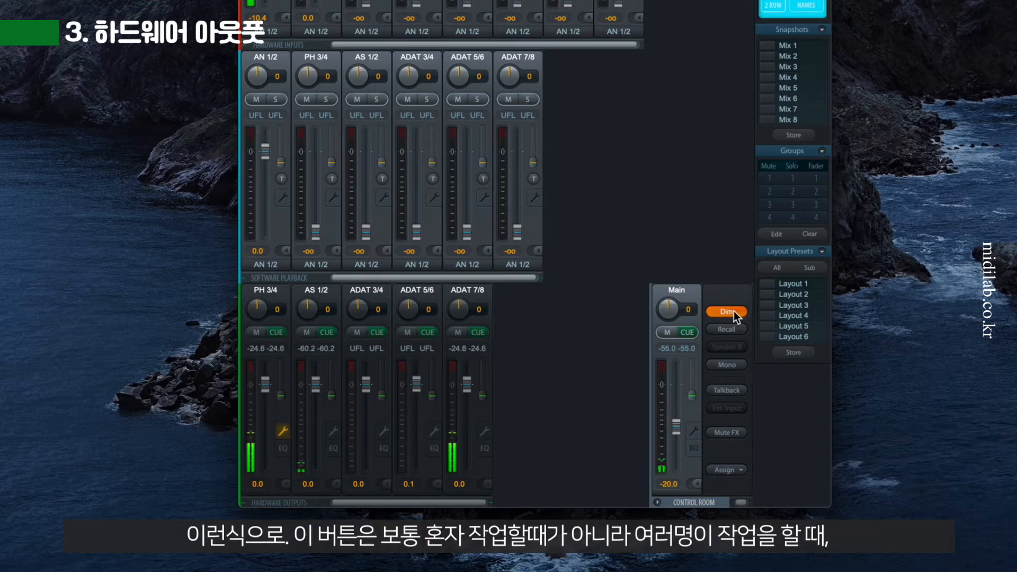
{"action": "left_click", "coordinate": [733, 310]}
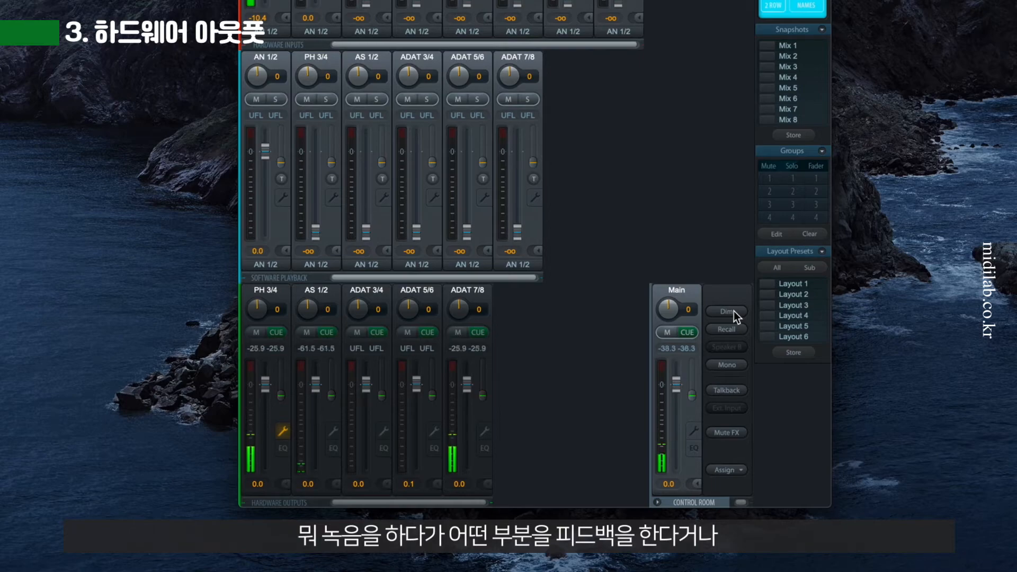
{"action": "left_click", "coordinate": [733, 311]}
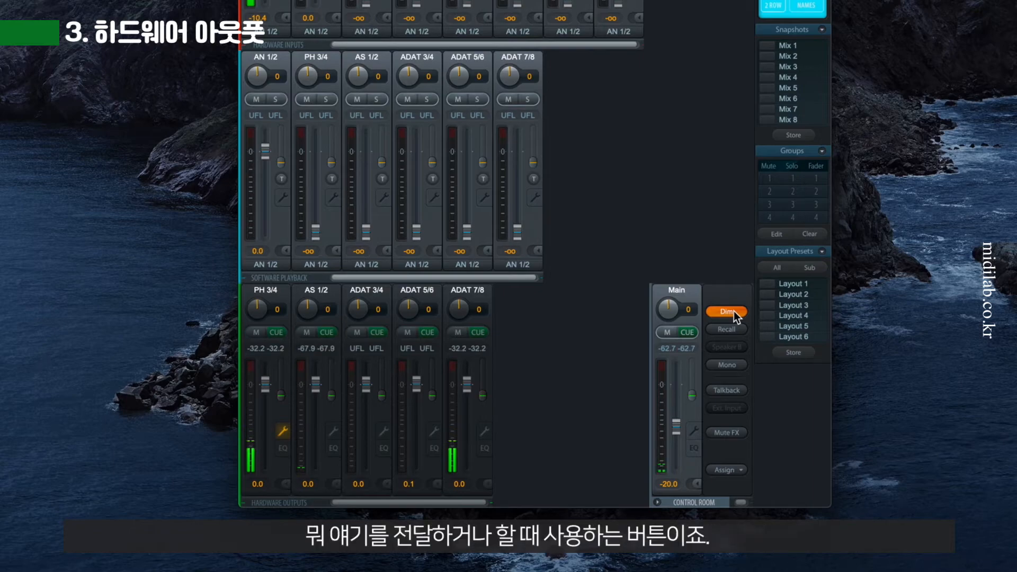
{"action": "left_click", "coordinate": [733, 311]}
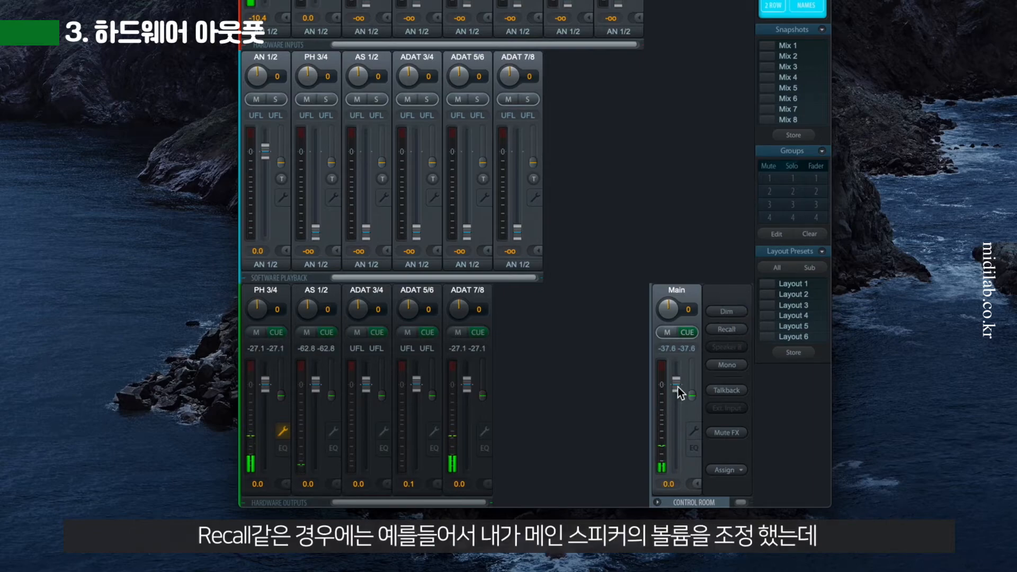
- Lower the Main output fader to -15.0 and use Recall to return it to the stored level of -10.0
{"action": "left_click_drag", "start_coordinate": [678, 386], "coordinate": [678, 421]}
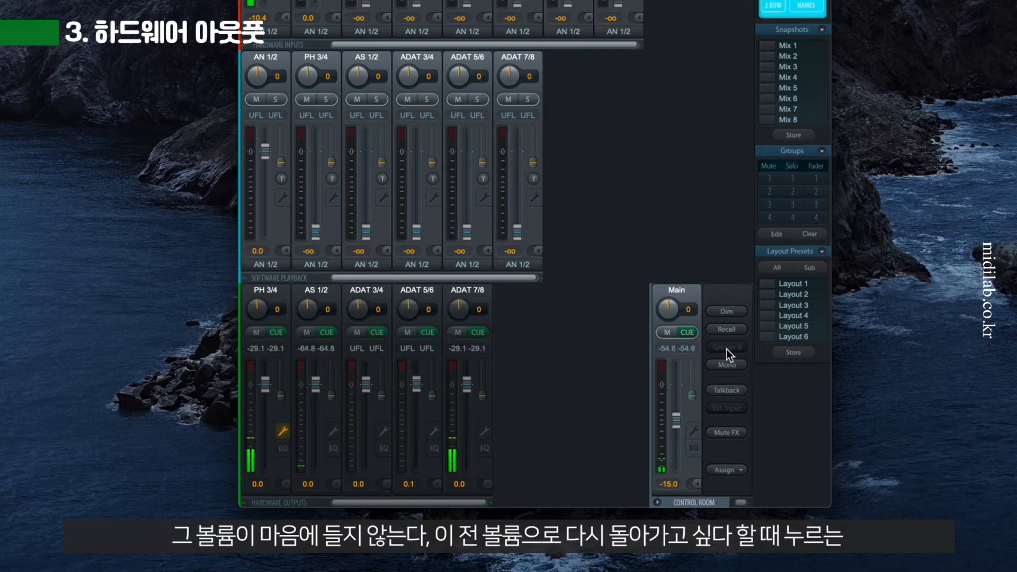
{"action": "left_click", "coordinate": [728, 331]}
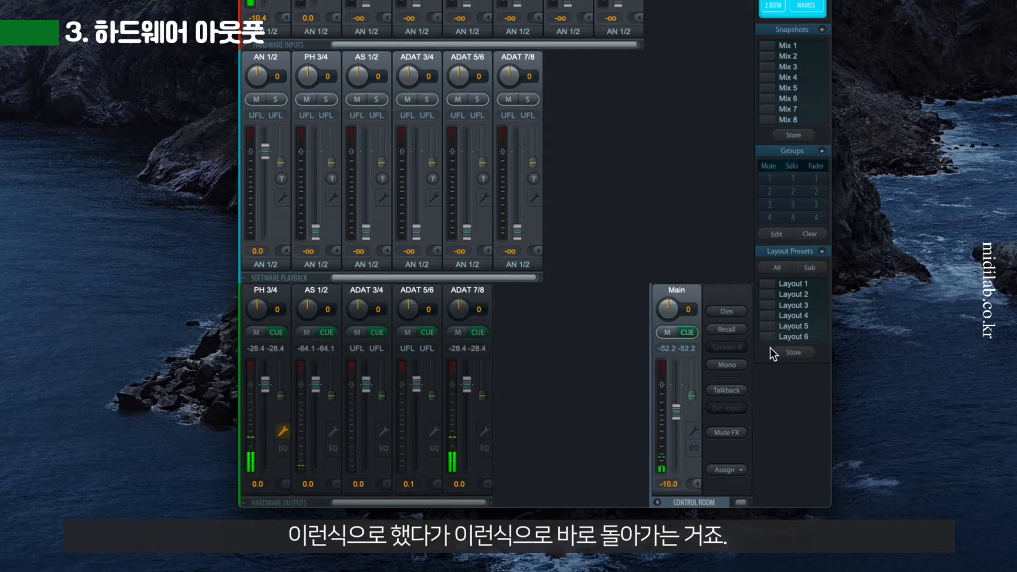
- Try Mono and Mute FX in the Control Room section, leaving both off
{"action": "left_click", "coordinate": [737, 367]}
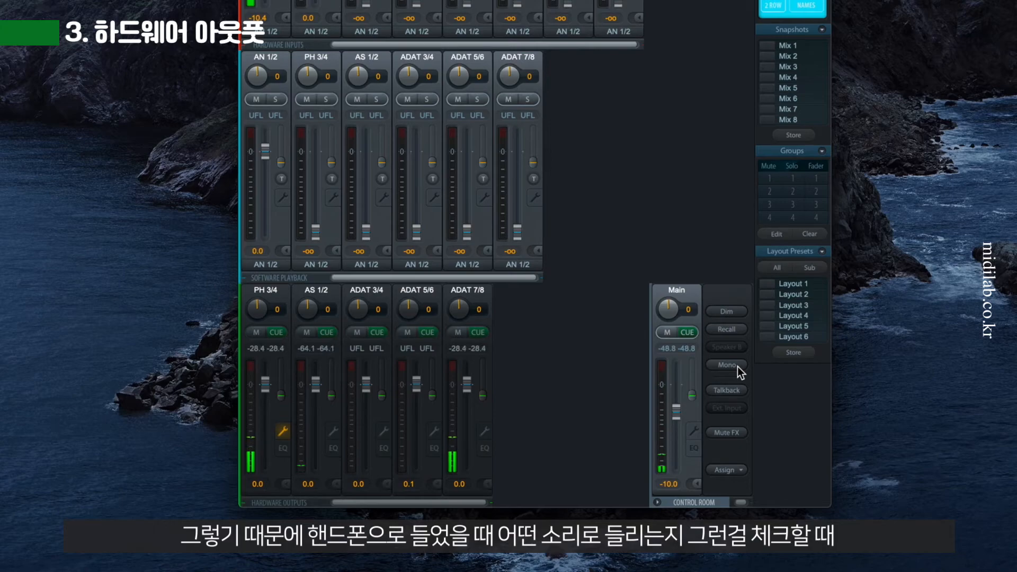
{"action": "left_click", "coordinate": [738, 366]}
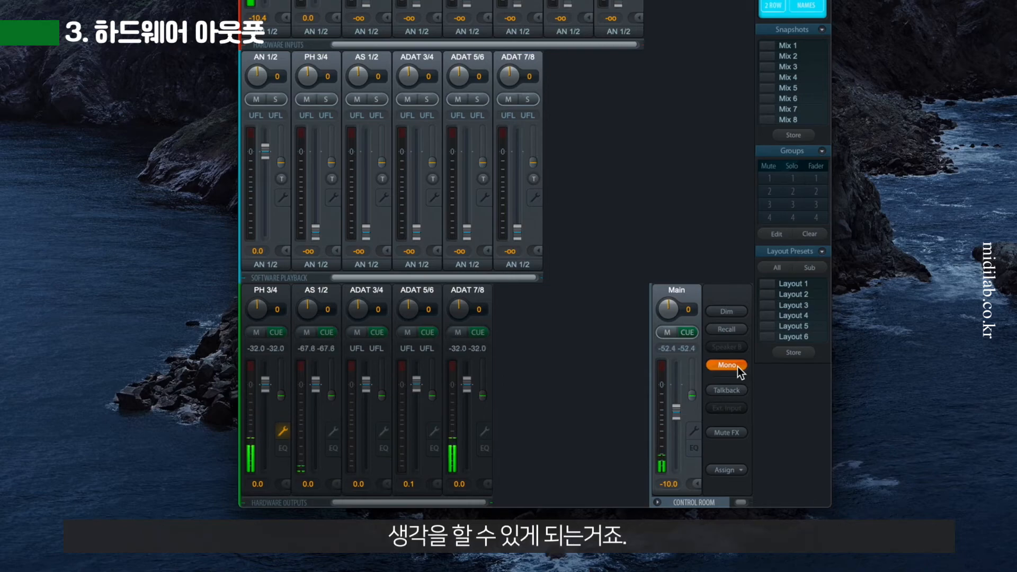
{"action": "left_click", "coordinate": [737, 367]}
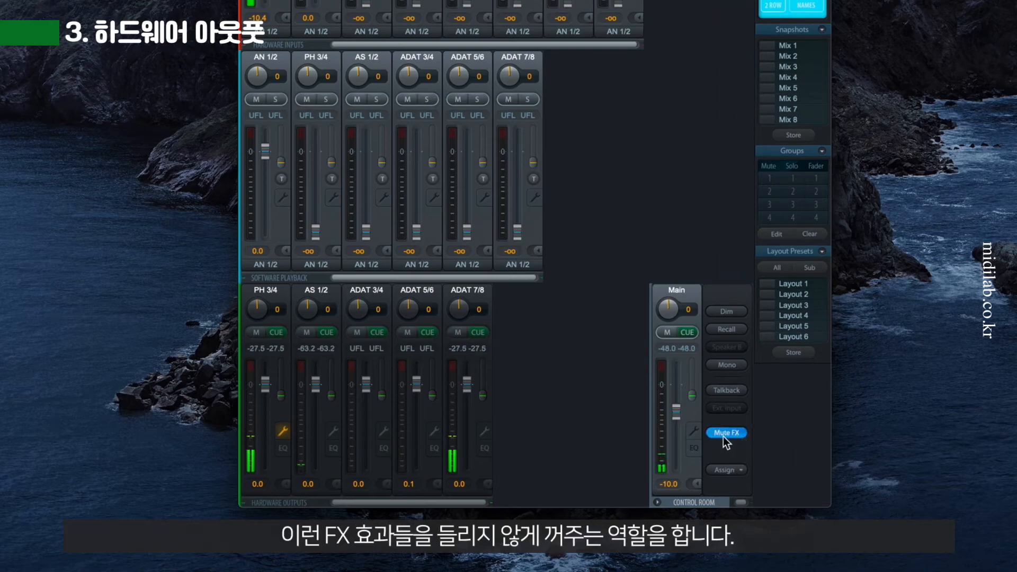
{"action": "left_click", "coordinate": [728, 432]}
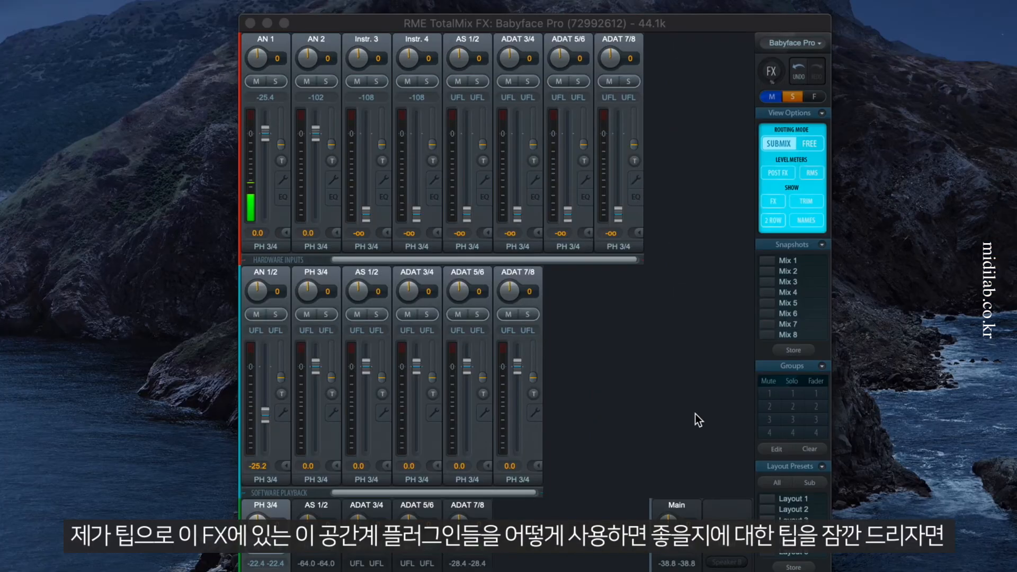
- Show the Reverb and Echo effects and raise the AN 1 hardware input's FX Send to 0.0
{"action": "left_click", "coordinate": [771, 71]}
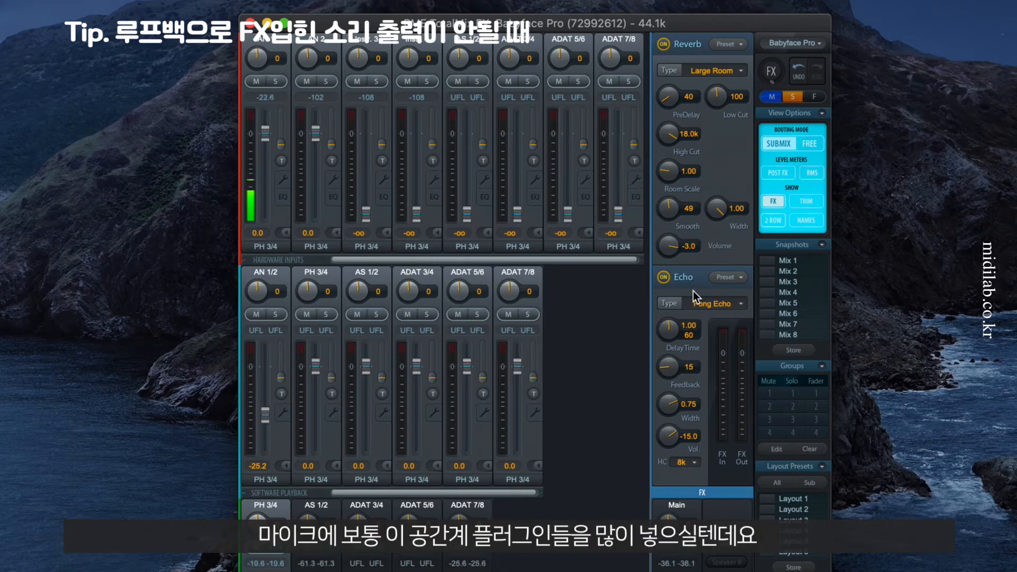
{"action": "left_click", "coordinate": [283, 180]}
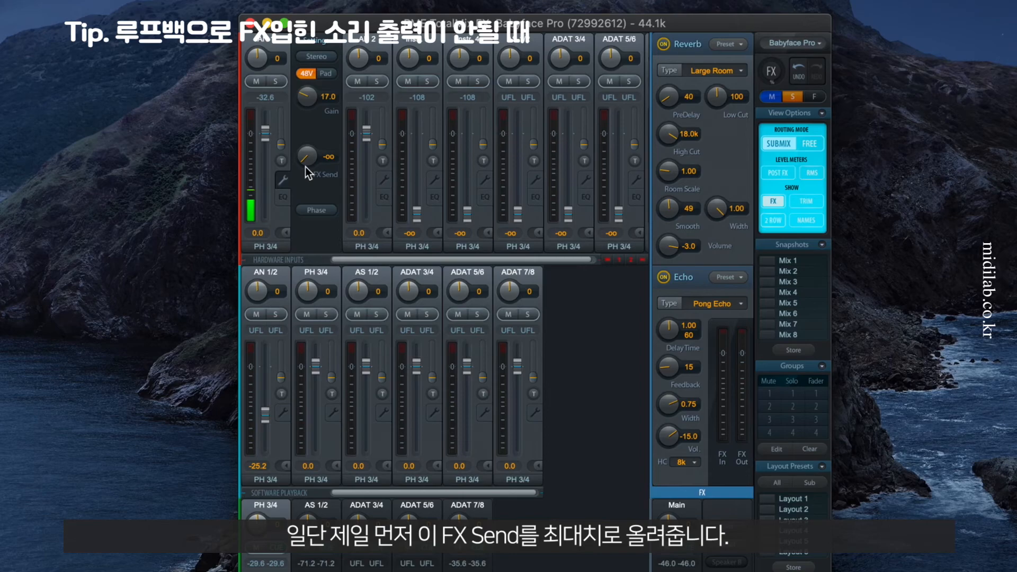
{"action": "left_click_drag", "start_coordinate": [308, 161], "coordinate": [332, 160]}
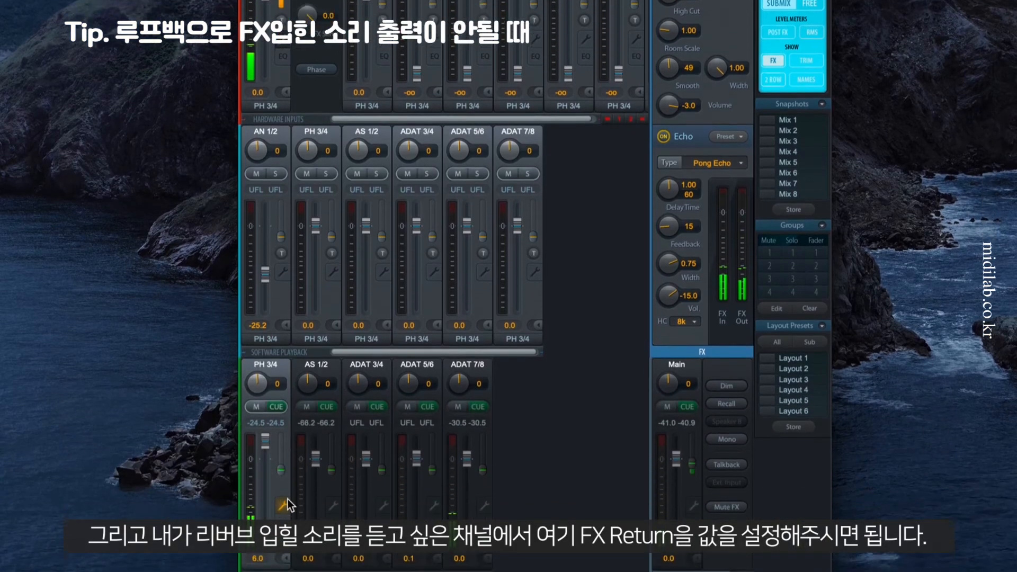
- Open the PH 3/4 hardware output settings and try FX Return at -9.0 and -20.5 before lowering it to minus infinity
{"action": "left_click", "coordinate": [282, 505]}
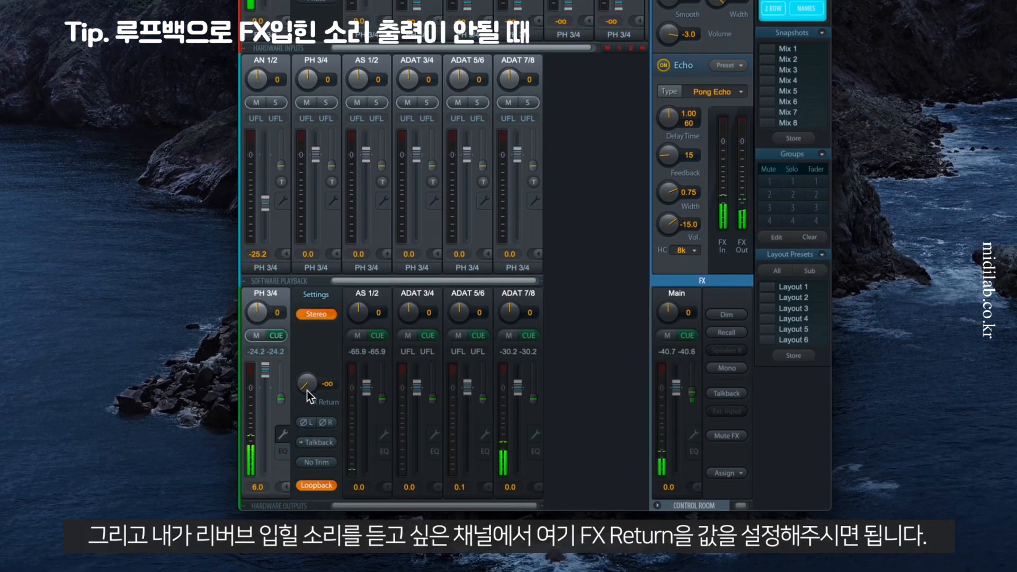
{"action": "left_click_drag", "start_coordinate": [307, 370], "coordinate": [318, 312]}
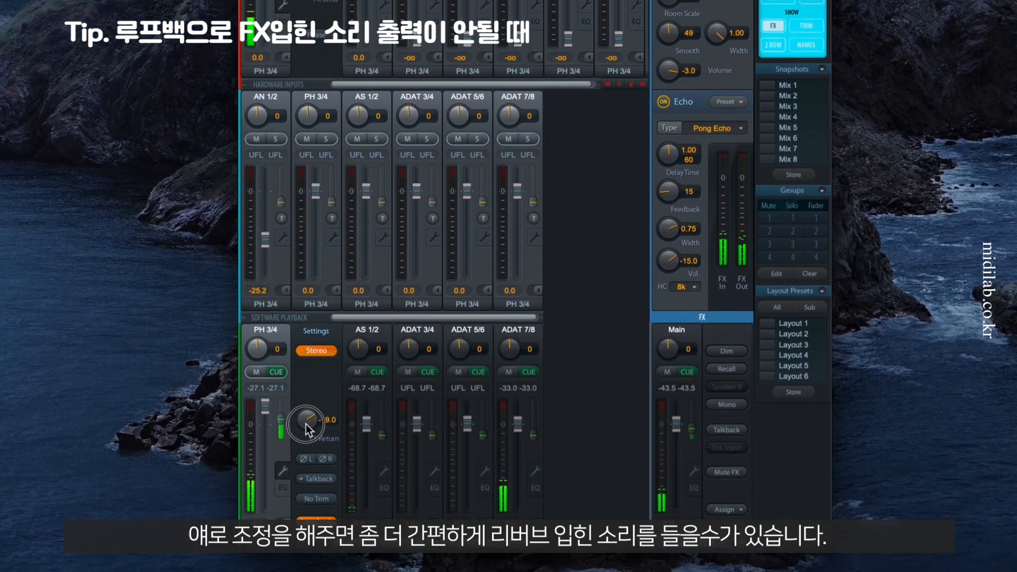
{"action": "left_click_drag", "start_coordinate": [306, 423], "coordinate": [306, 425]}
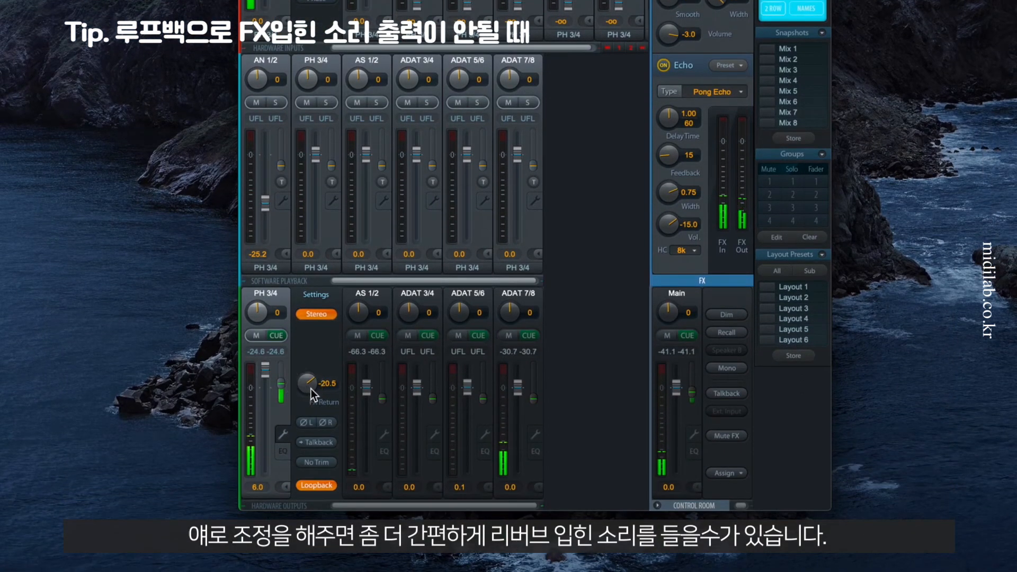
{"action": "left_click_drag", "start_coordinate": [312, 390], "coordinate": [310, 464]}
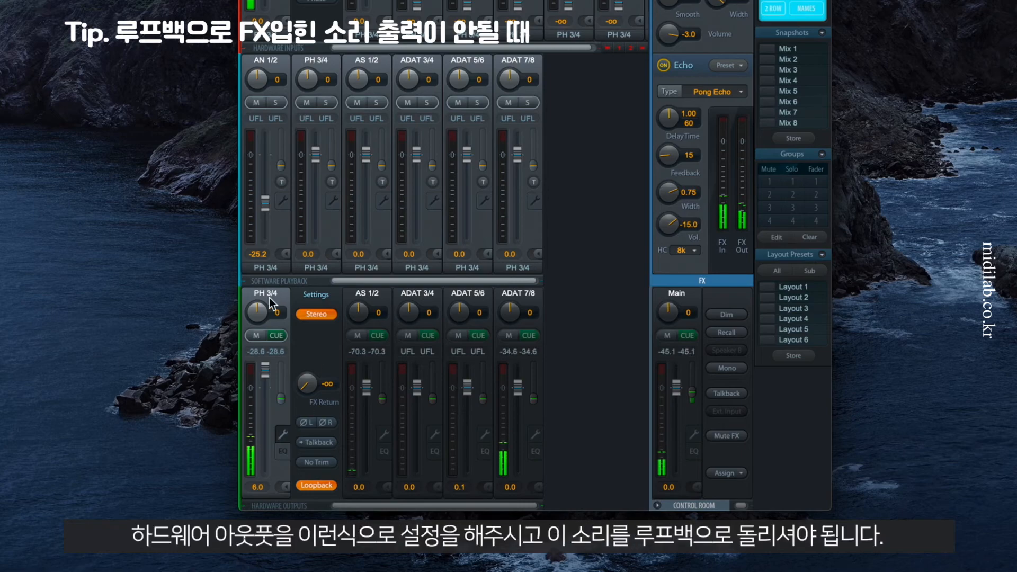
- Try the PH 3/4 output's FX Return at -15.0 and -16.0, and lower it back to minus infinity
{"action": "left_click_drag", "start_coordinate": [307, 380], "coordinate": [281, 405]}
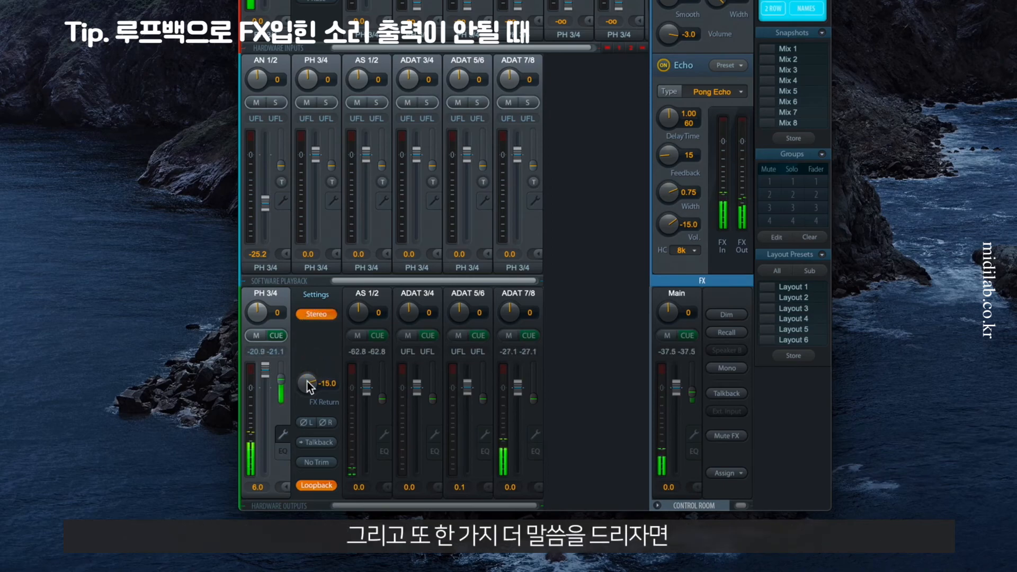
{"action": "left_click_drag", "start_coordinate": [307, 381], "coordinate": [307, 383]}
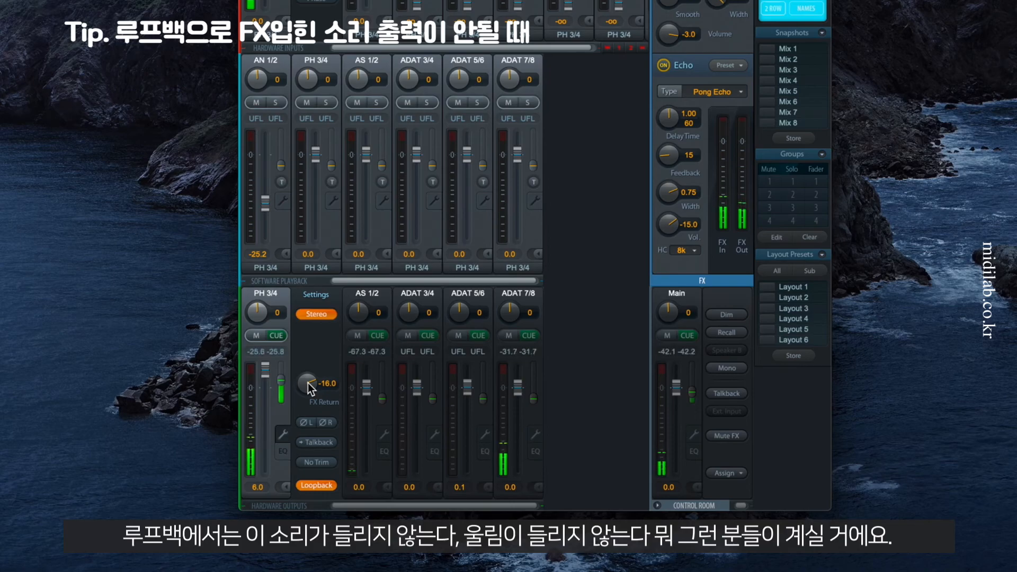
{"action": "left_click_drag", "start_coordinate": [309, 384], "coordinate": [374, 545]}
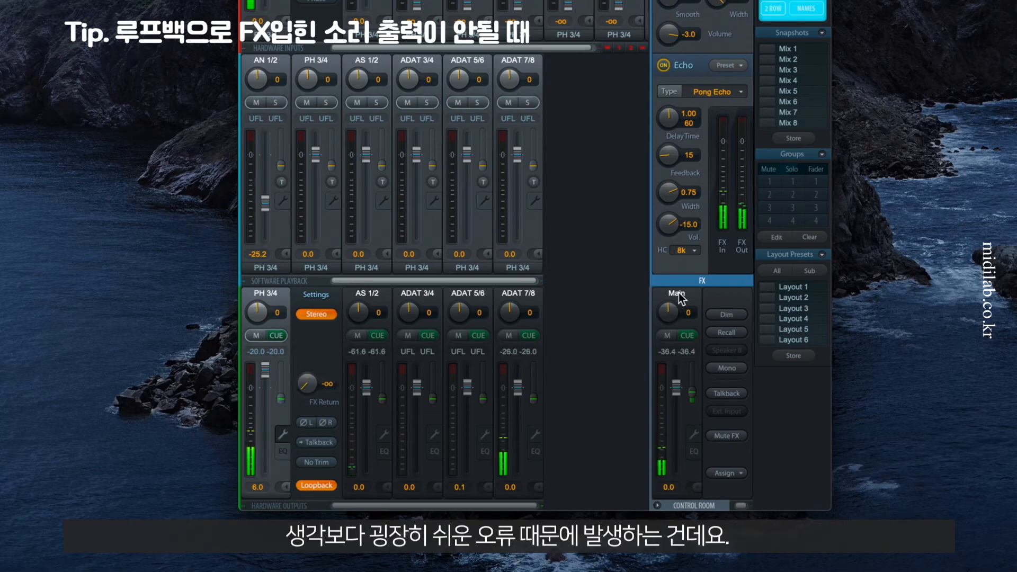
- Select the Main output submix, raise its FX Return to -14.0 and open its settings
{"action": "left_click", "coordinate": [678, 295]}
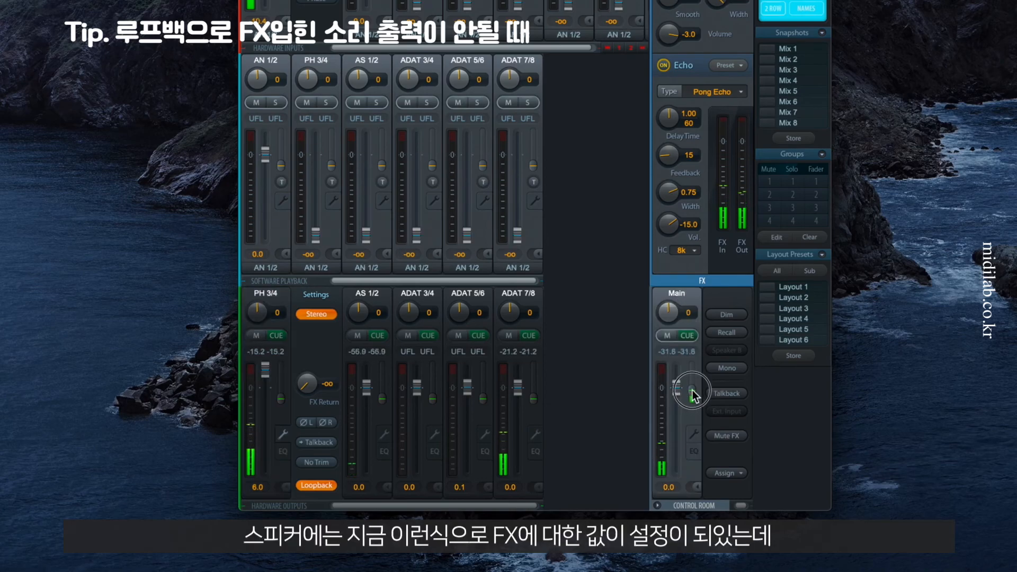
{"action": "left_click_drag", "start_coordinate": [692, 390], "coordinate": [693, 378]}
{"action": "left_click", "coordinate": [694, 435]}
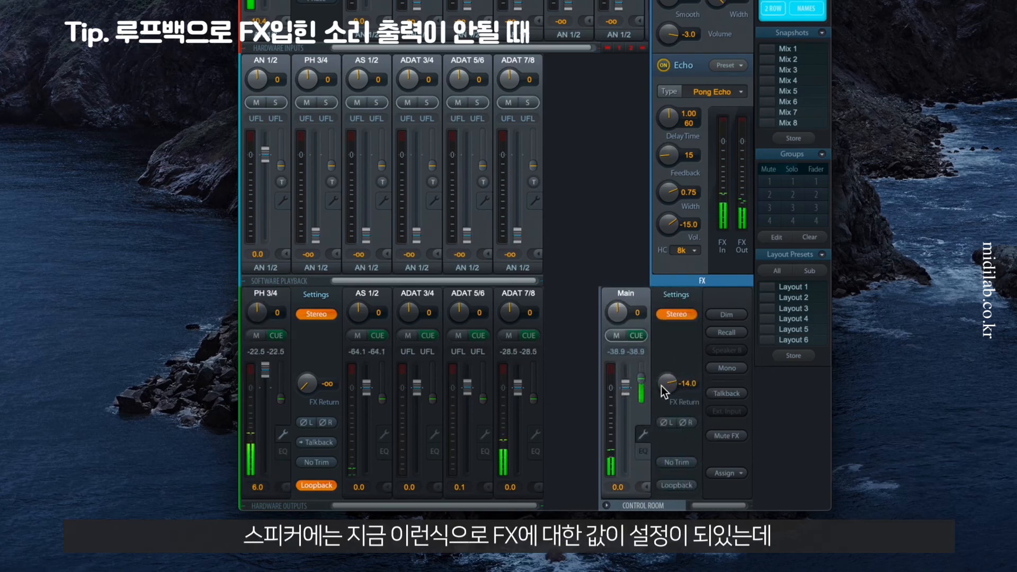
- Select the PH 3/4 output, raise its FX Return to -16.0 and compare it with the Main output submix
{"action": "left_click", "coordinate": [285, 364]}
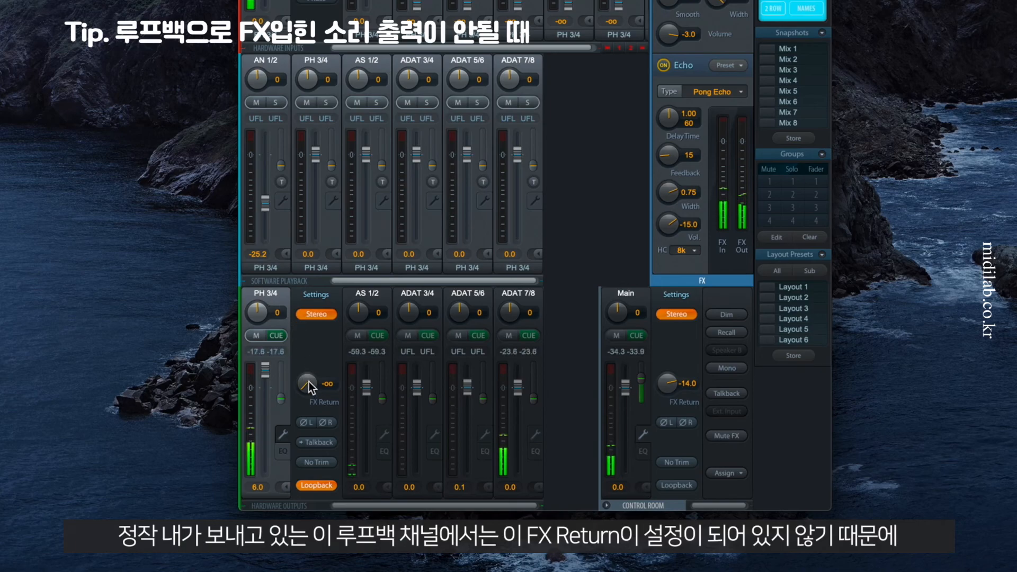
{"action": "left_click_drag", "start_coordinate": [307, 387], "coordinate": [325, 322]}
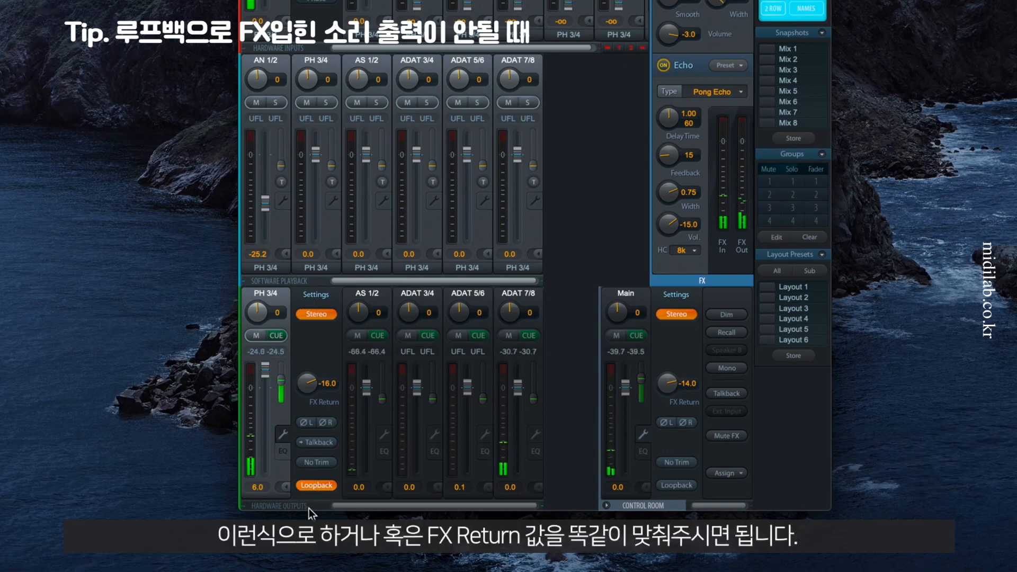
{"action": "left_click", "coordinate": [654, 376]}
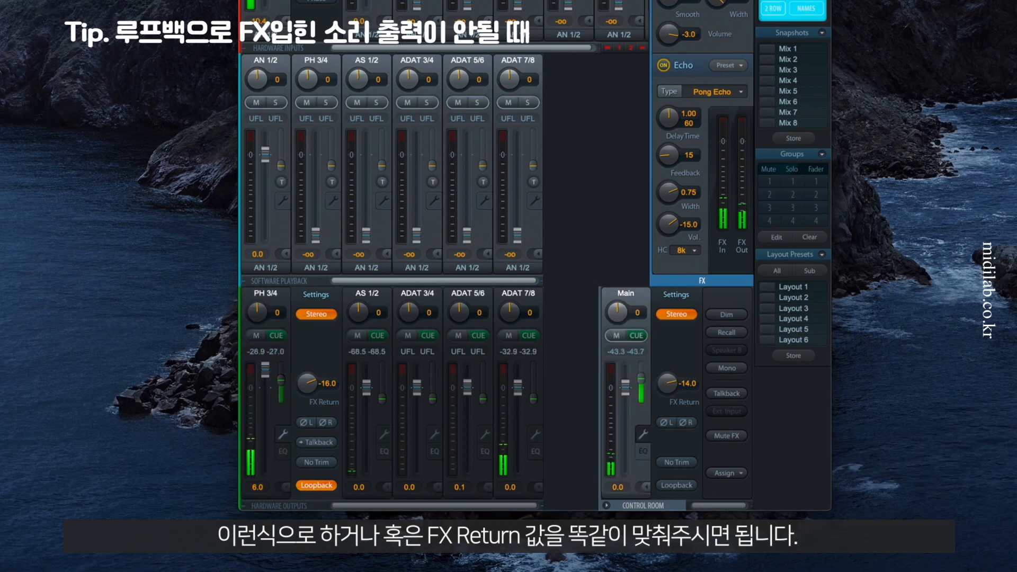
- Lower the PH 3/4 output's FX Return to minus infinity and close that output's settings
{"action": "left_click_drag", "start_coordinate": [308, 391], "coordinate": [565, 414]}
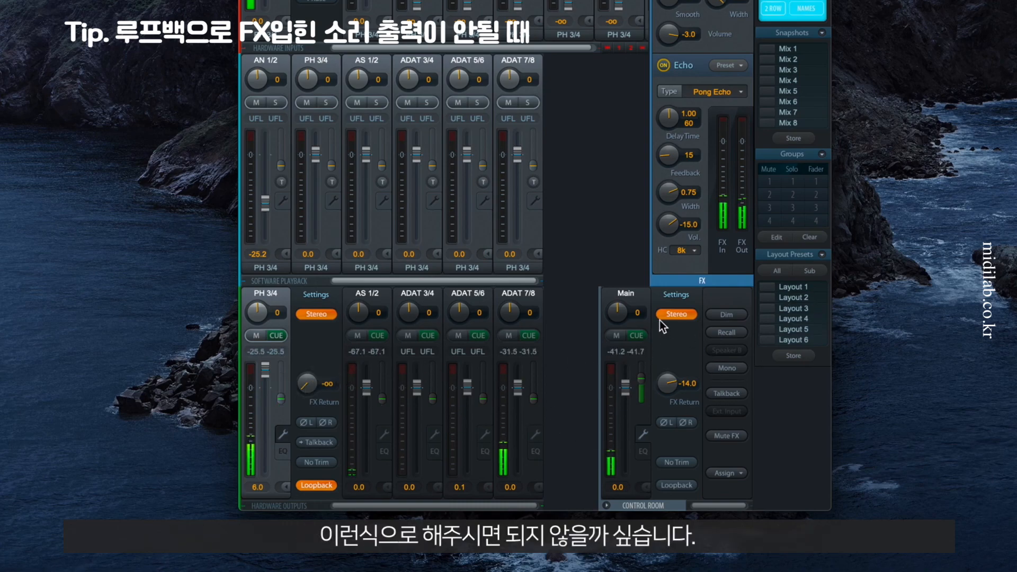
{"action": "left_click", "coordinate": [281, 435]}
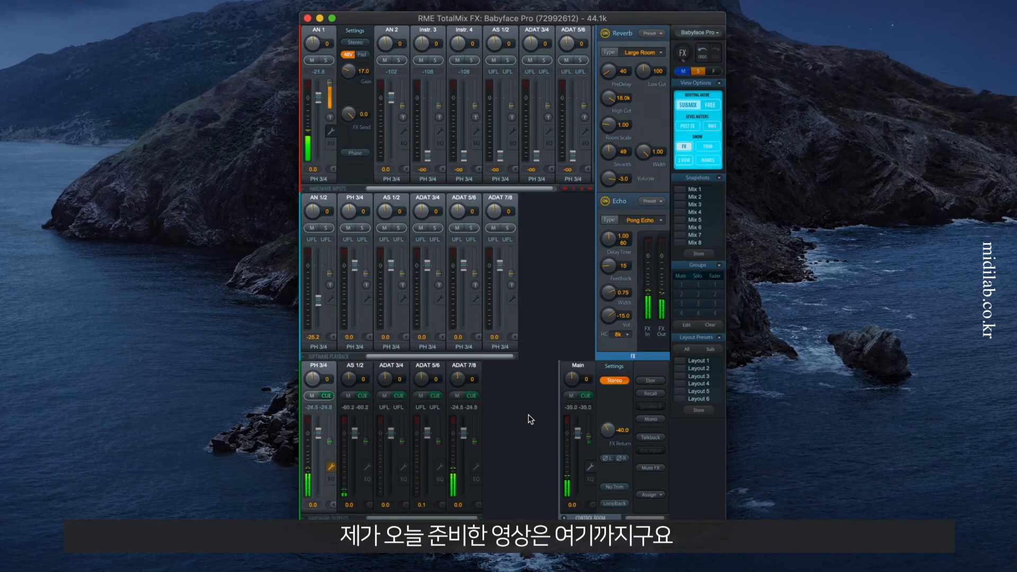